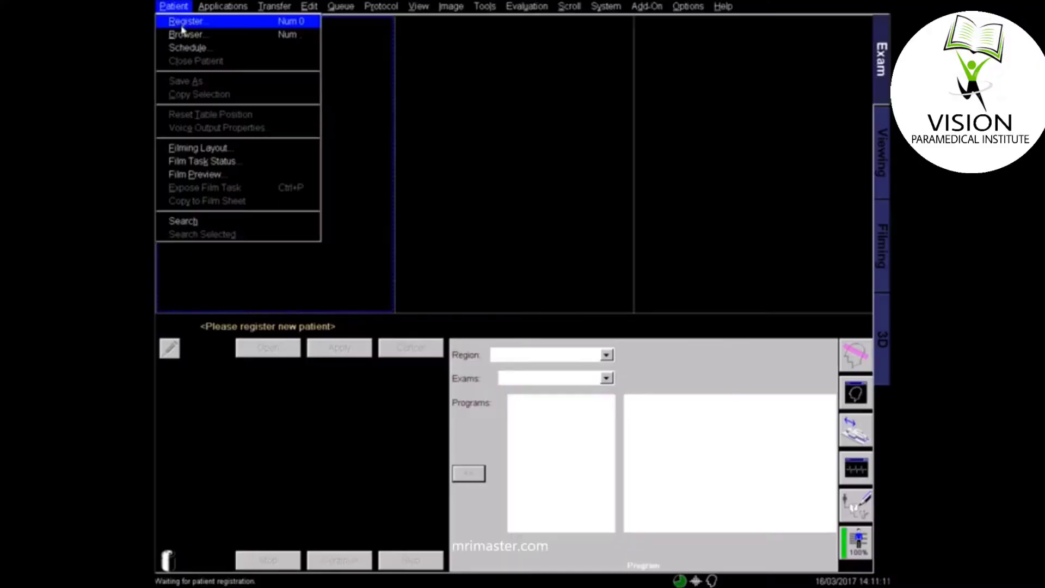
Register a new female patient with her ID, birth date and a weight of 90 kg
left_click(181, 24)
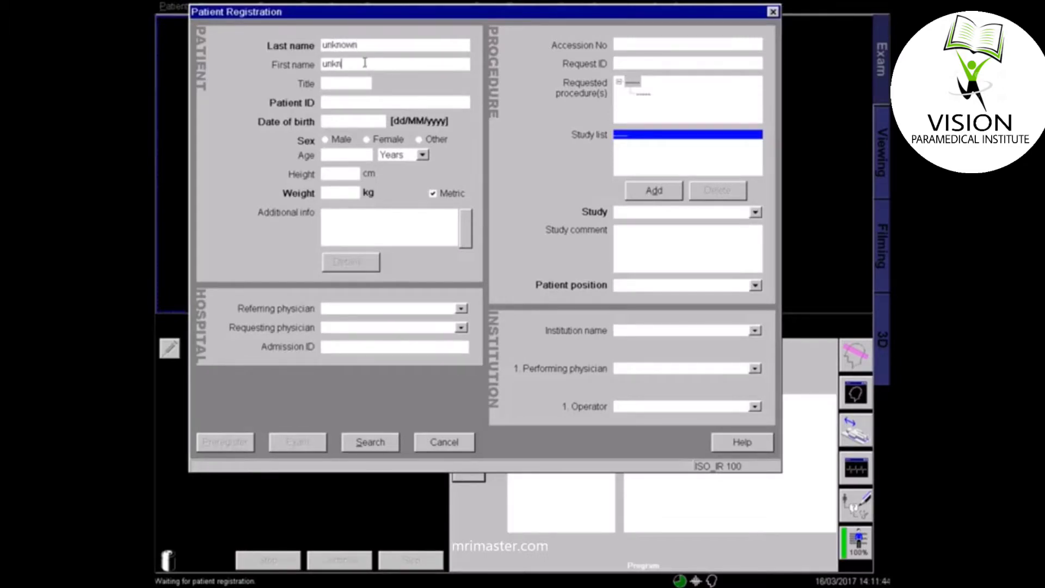
left_click(334, 98)
type("0000")
left_click(339, 122)
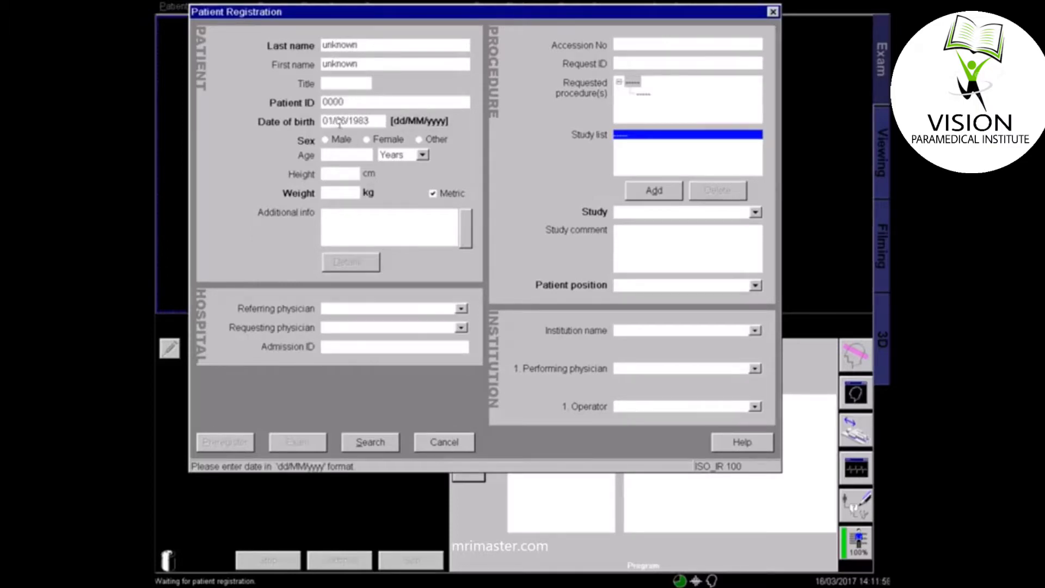
left_click(367, 140)
left_click(341, 194)
type("90")
Choose the 'brain general' study and Head First - Supine position, then send her to the exam
left_click(754, 212)
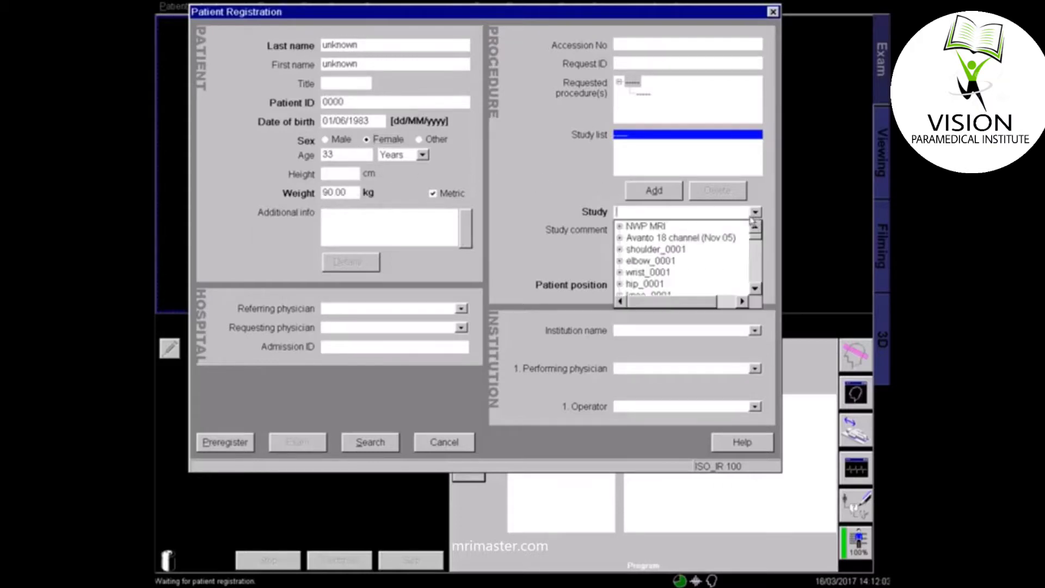
left_click(754, 289)
left_click_drag(754, 290, 754, 290)
left_click(621, 273)
left_click(656, 279)
left_click(736, 286)
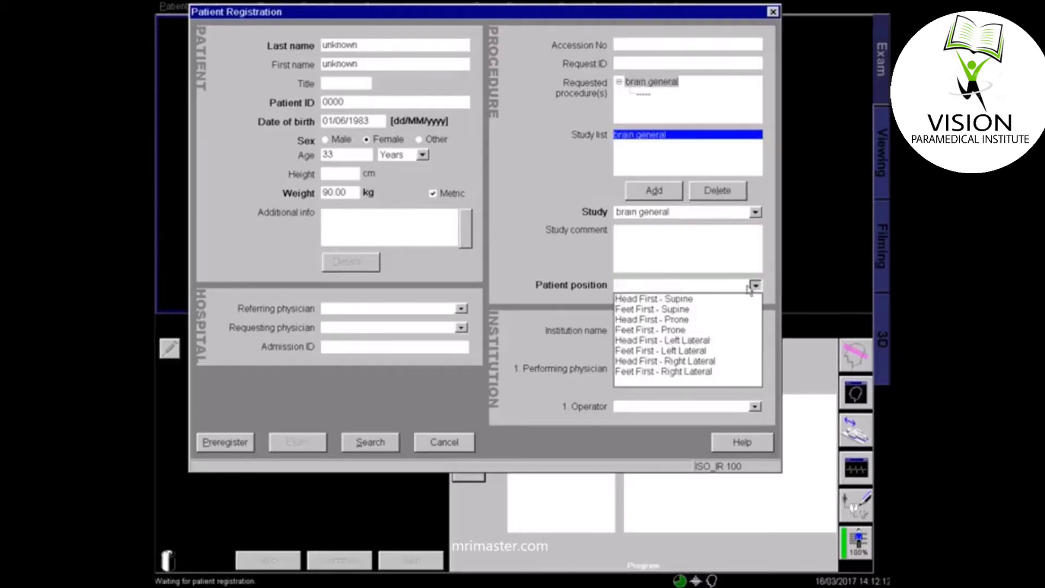
left_click(699, 300)
left_click(298, 445)
left_click(361, 341)
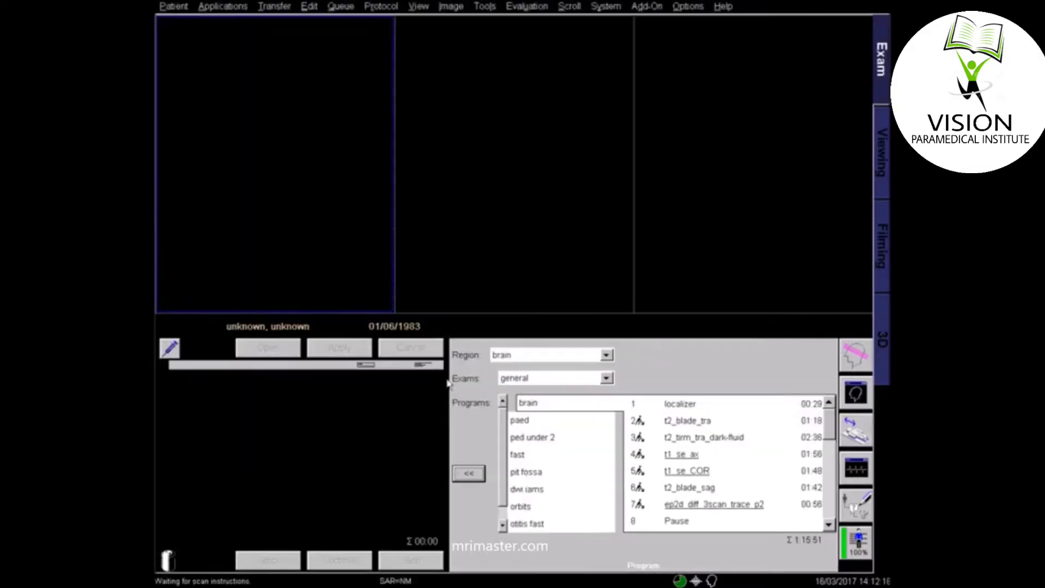
Queue brain protocols t1_se_ax through t1_se_COR post gd and run the three-plane localizer
left_click(701, 405)
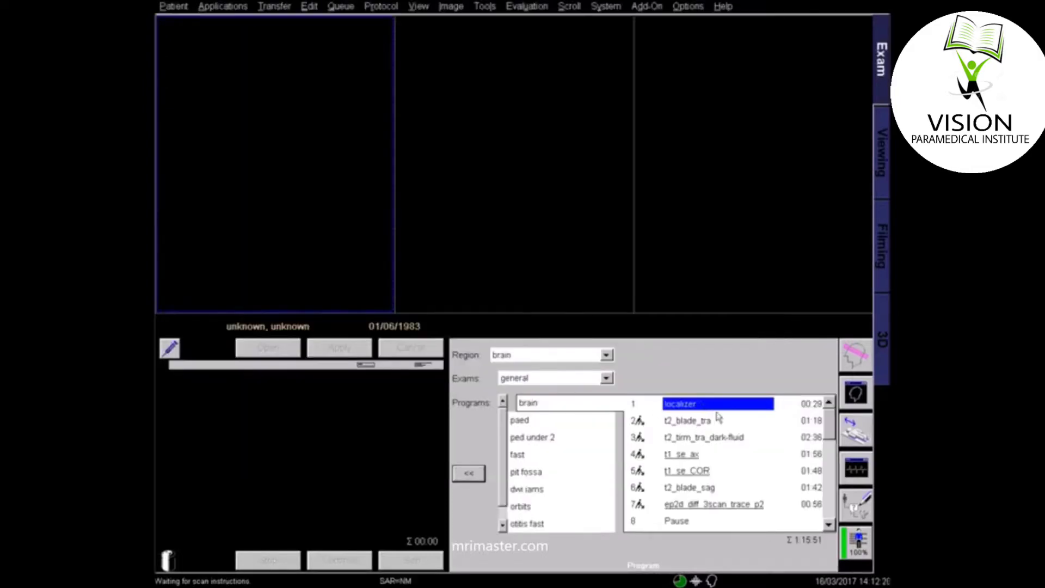
scroll(827, 429, "down", 1)
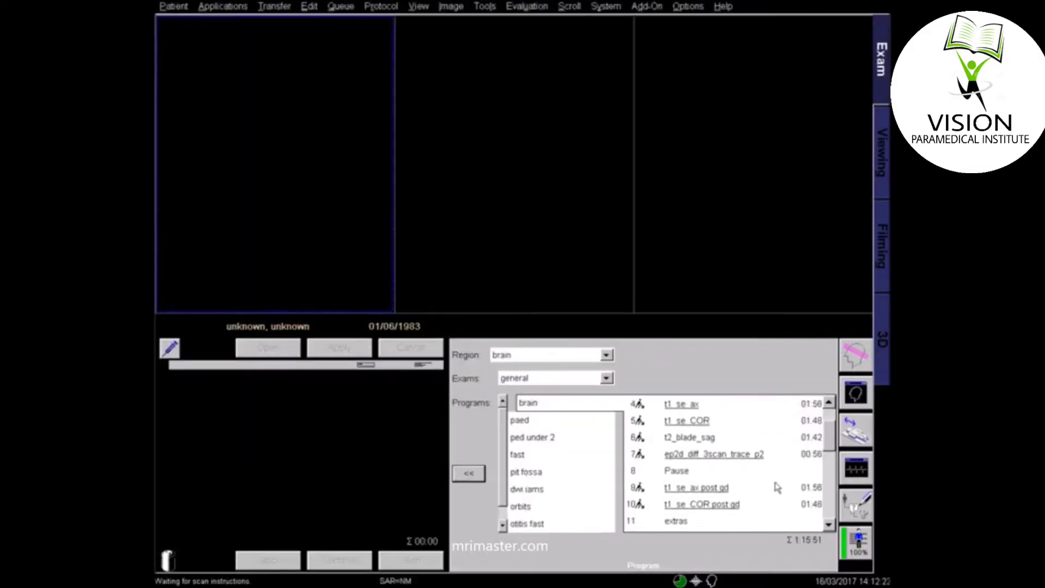
left_click(730, 506, "shift")
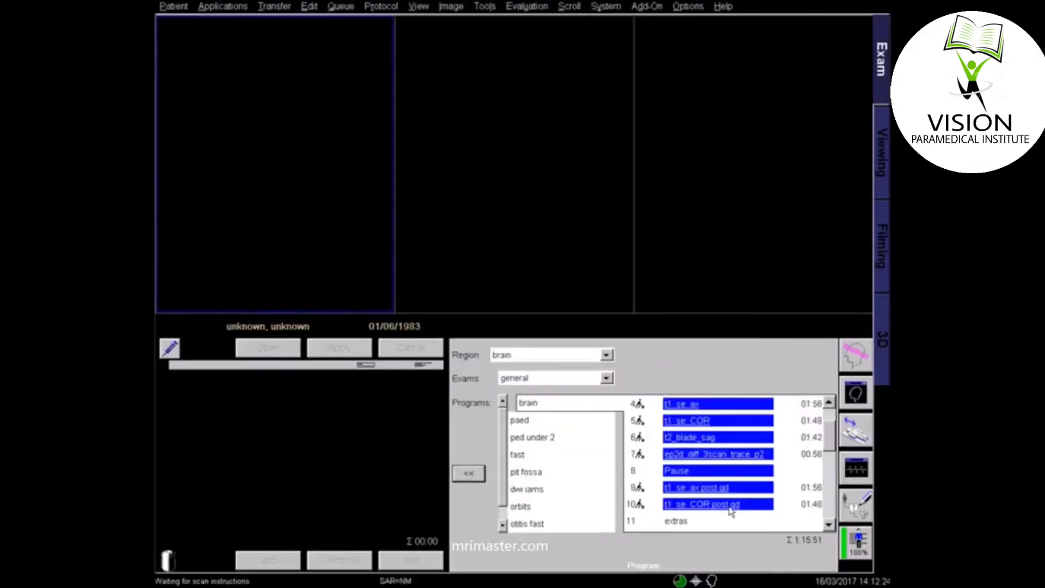
left_click(467, 474)
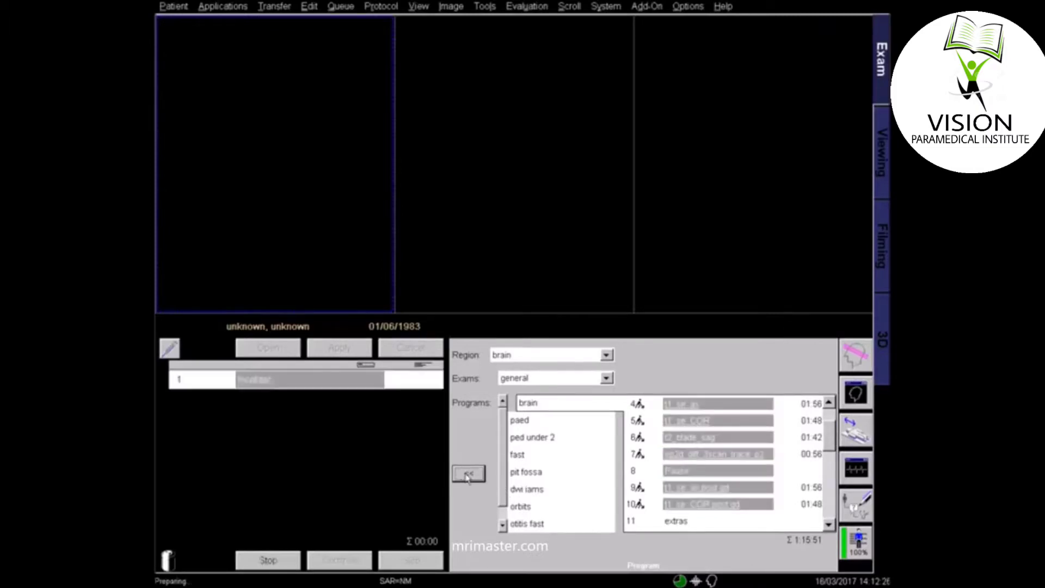
left_click(387, 357)
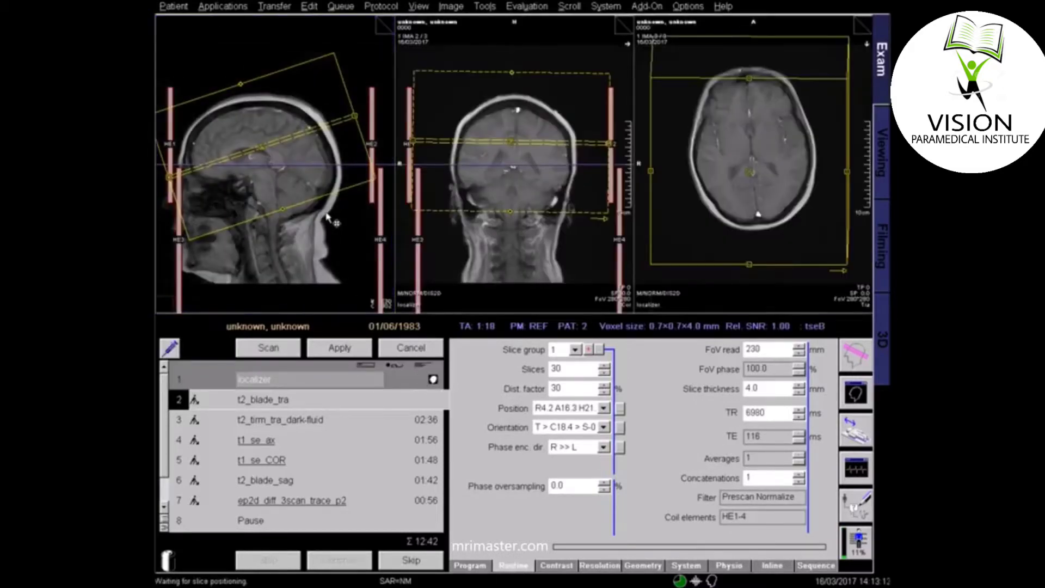
Move and rotate the t2_blade_tra slab over the brain in all three views and apply it
left_click_drag(263, 140, 238, 173)
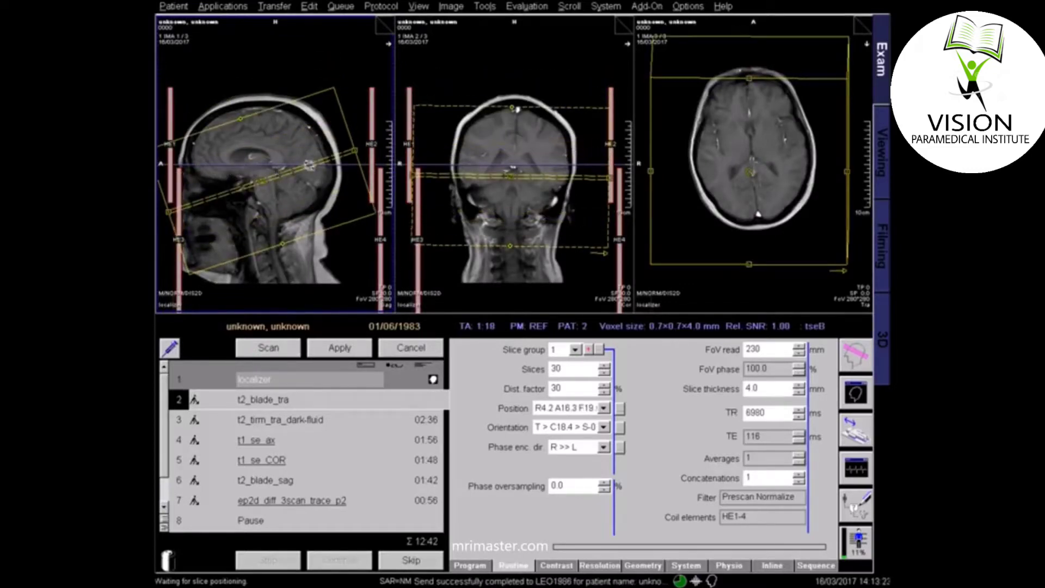
left_click_drag(329, 157, 336, 195)
left_click_drag(259, 184, 315, 173)
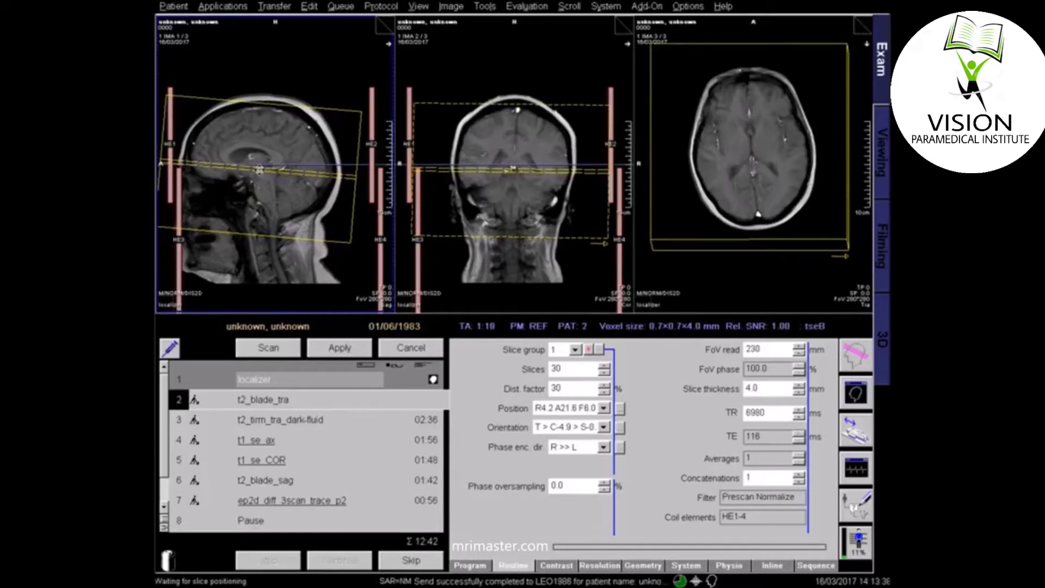
left_click_drag(260, 170, 263, 170)
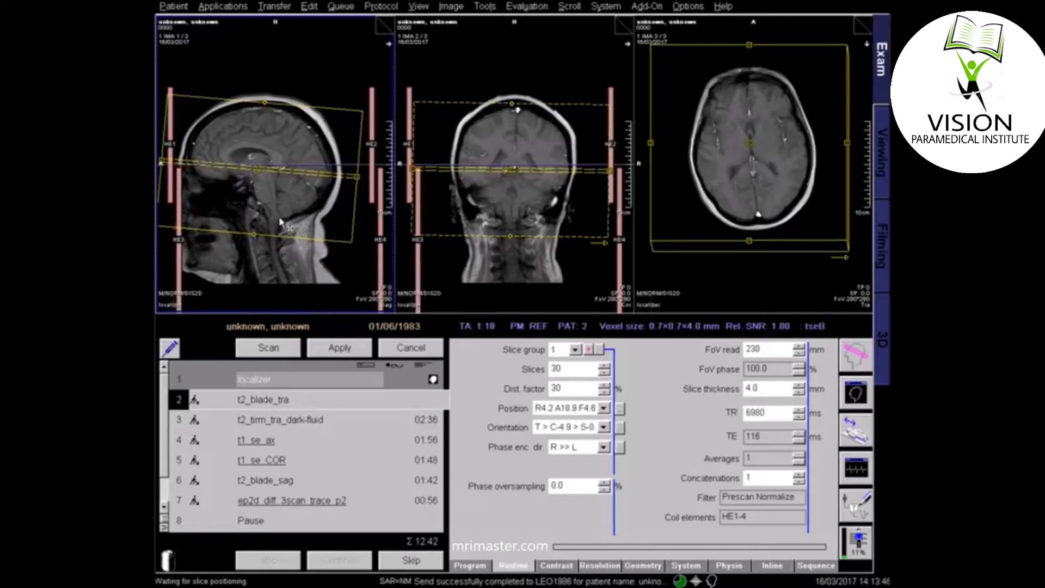
left_click_drag(510, 171, 516, 170)
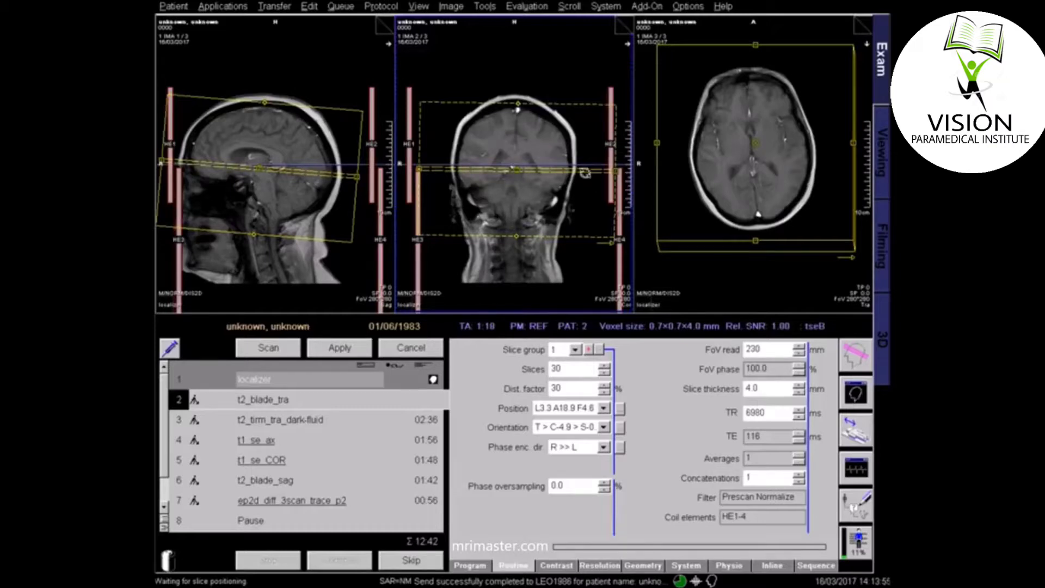
left_click_drag(586, 172, 577, 181)
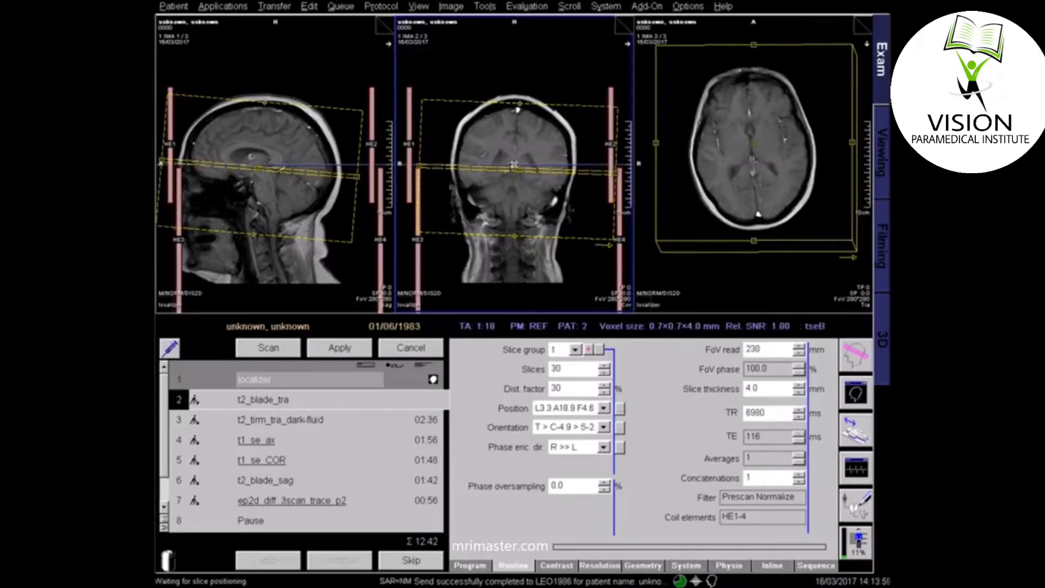
left_click_drag(515, 168, 513, 168)
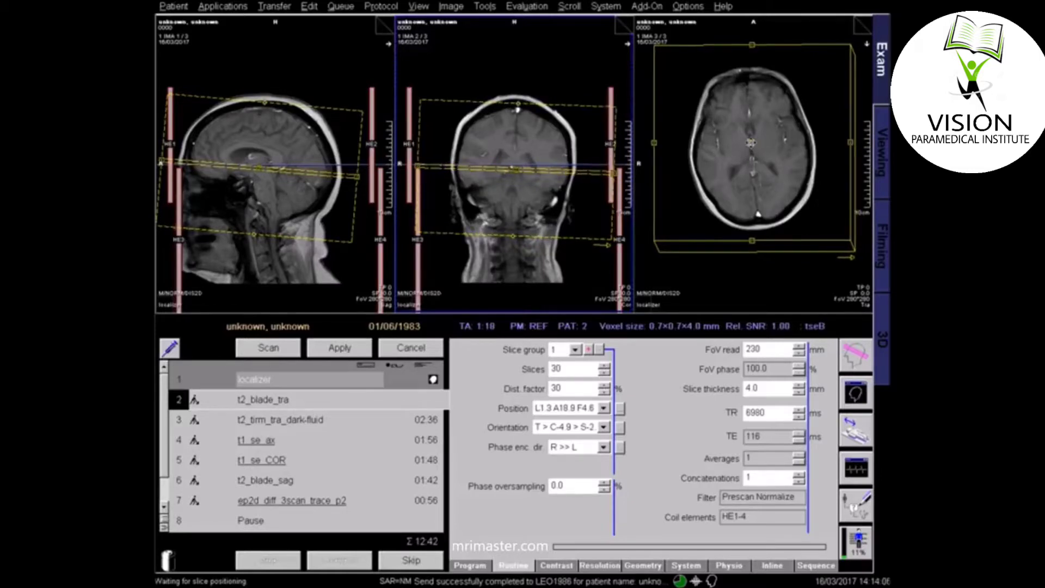
left_click_drag(752, 143, 750, 144)
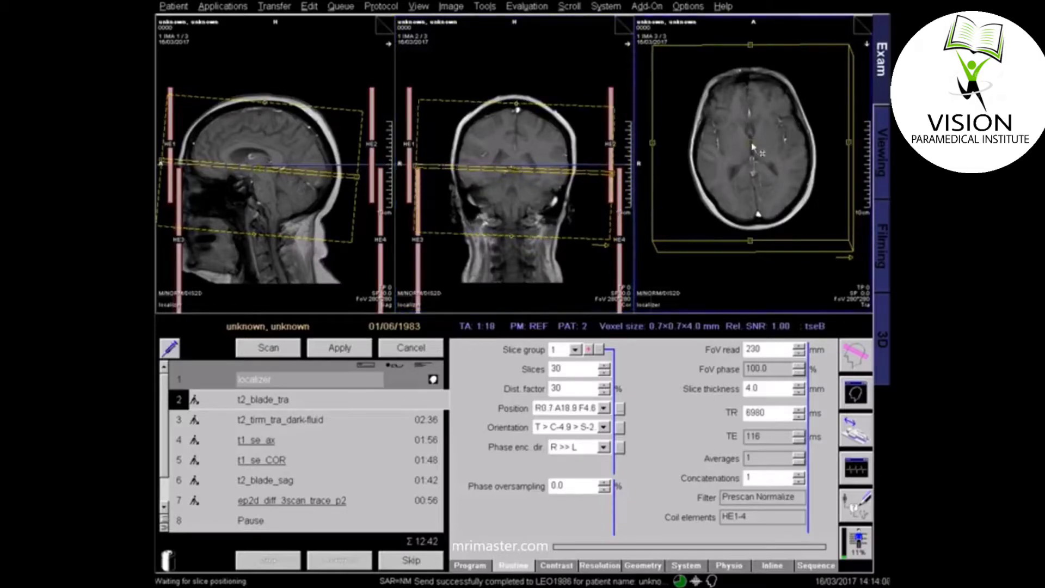
left_click(348, 353)
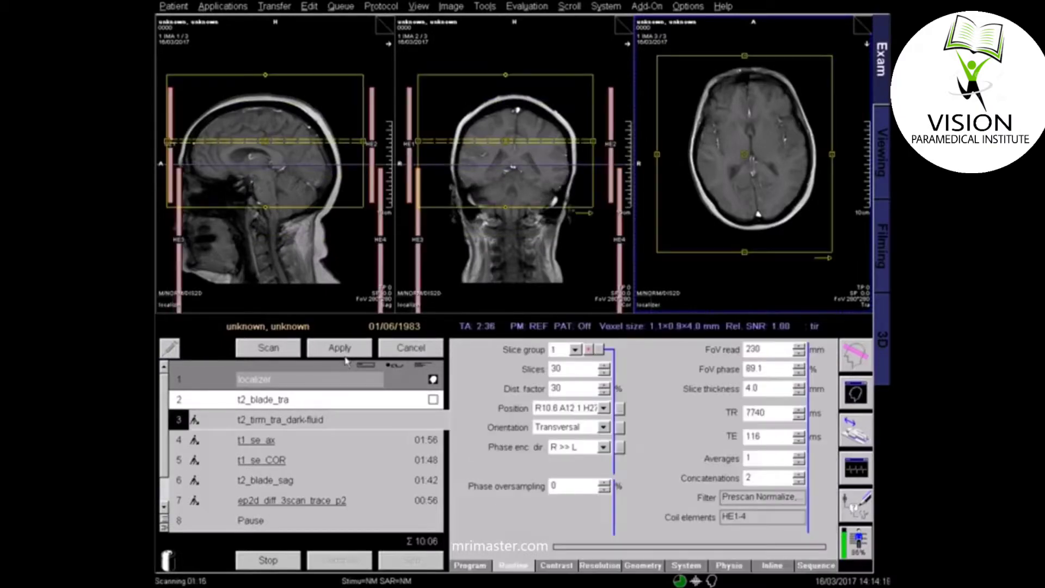
Copy the t2_blade_tra slice-group centre into t2_tirm_tra_dark-fluid and apply it
right_click(299, 402)
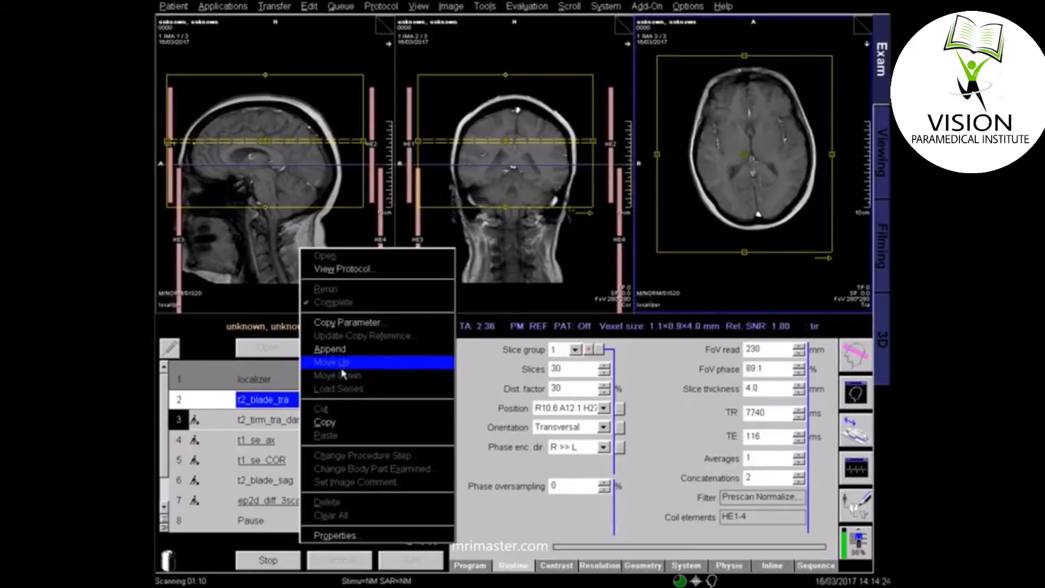
left_click(354, 323)
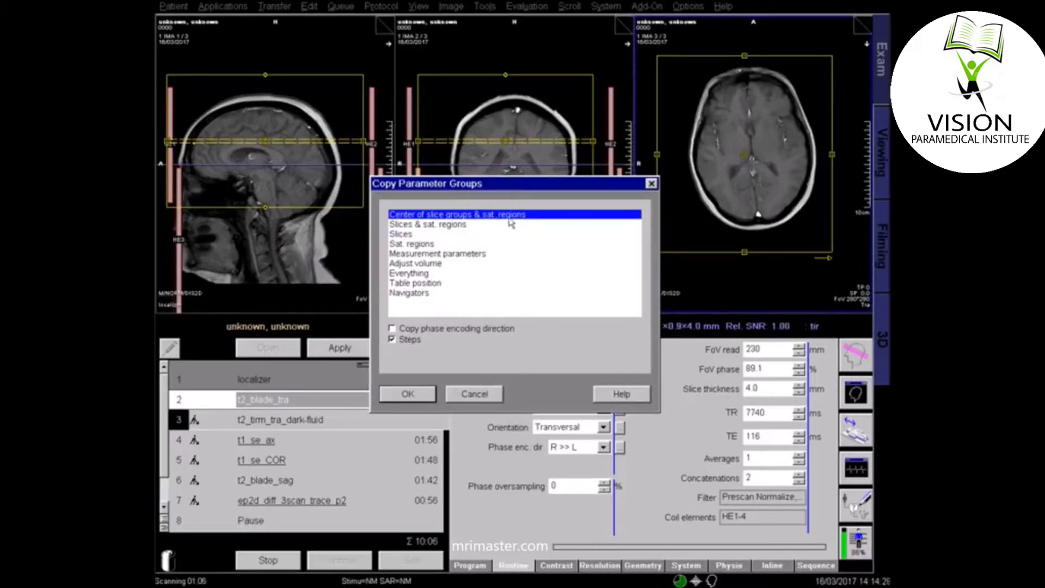
left_click(424, 395)
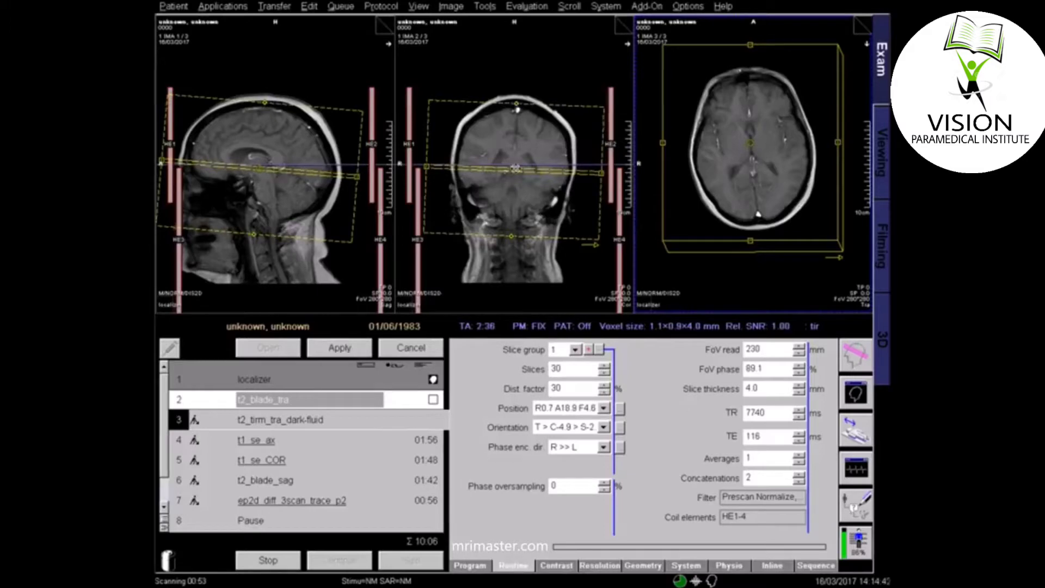
left_click(340, 348)
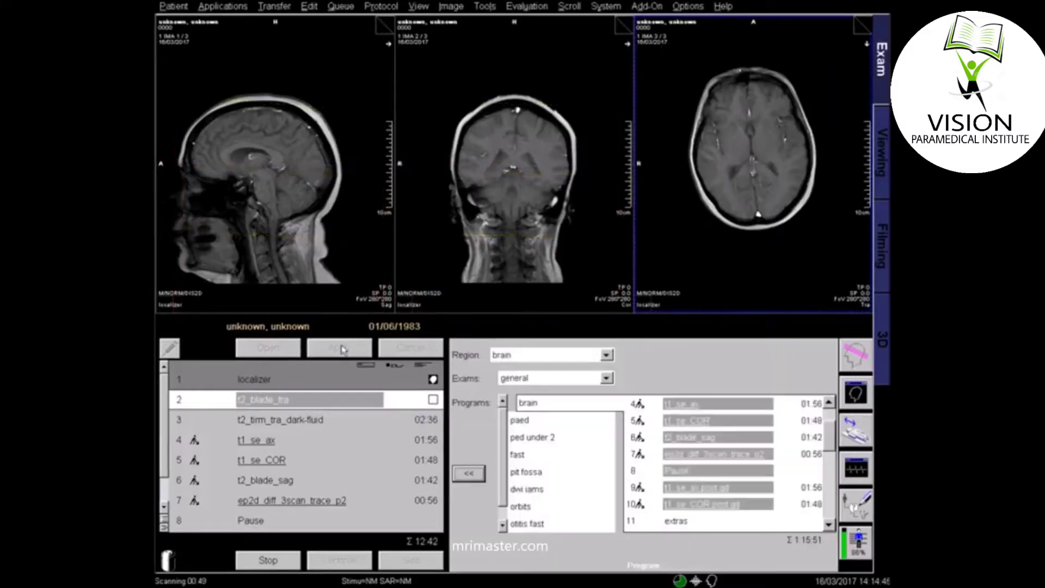
Copy the t2_blade_tra slice-group centre into t1_se_ax and apply it, queuing it at 01:56
left_click(268, 442)
left_click(269, 350)
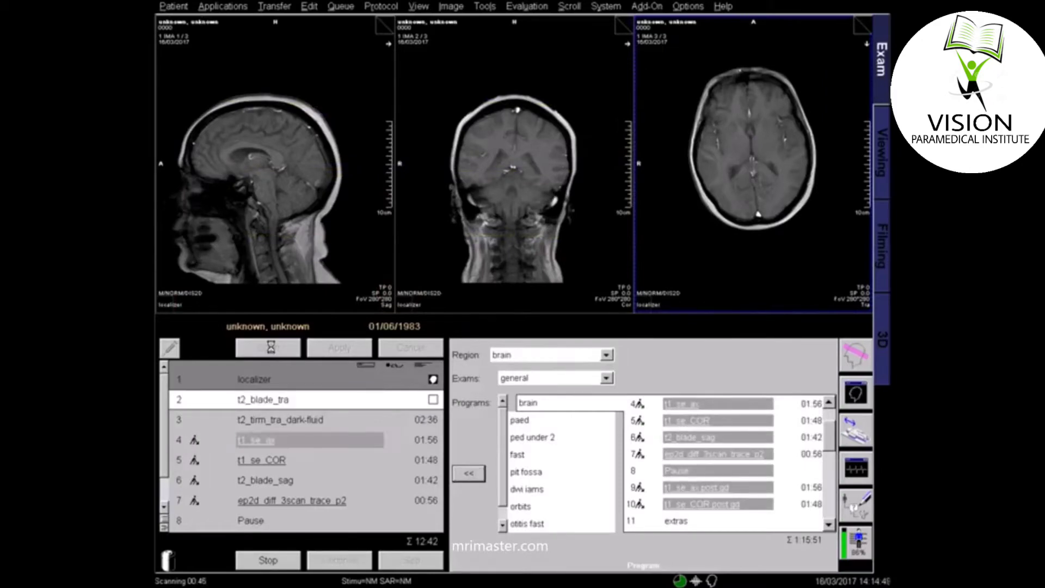
right_click(287, 406)
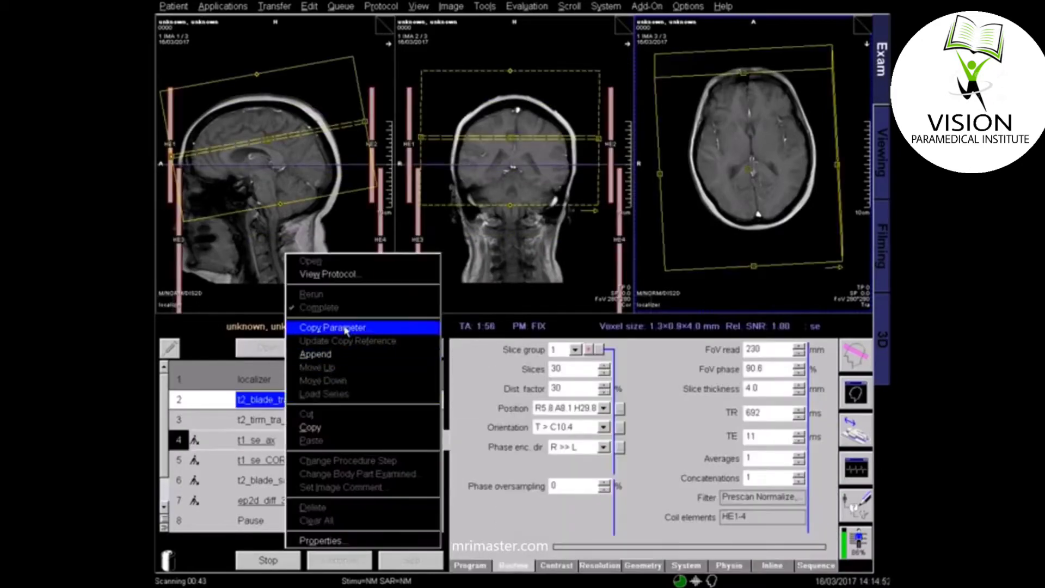
left_click(348, 329)
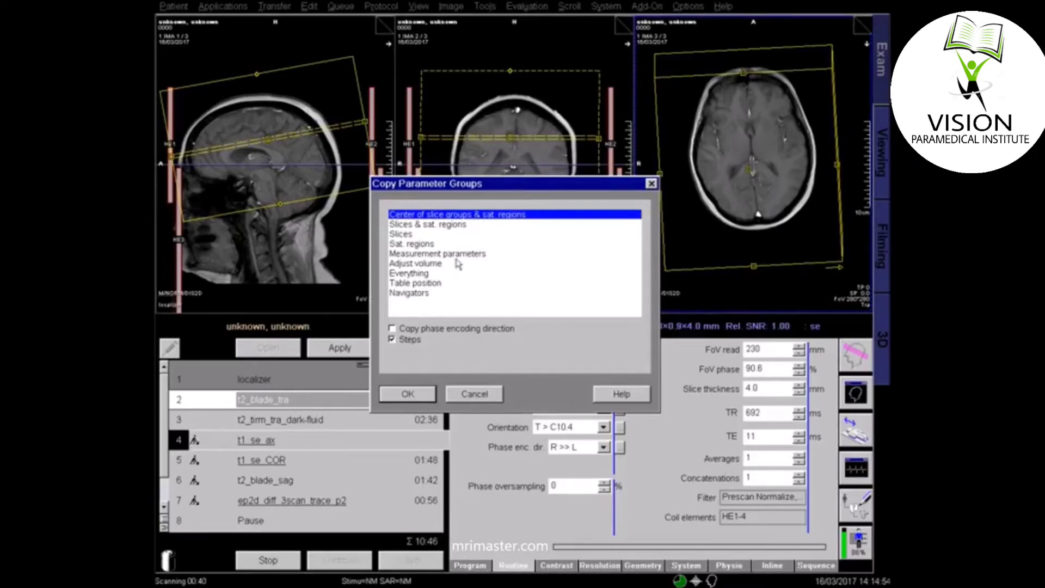
left_click(423, 398)
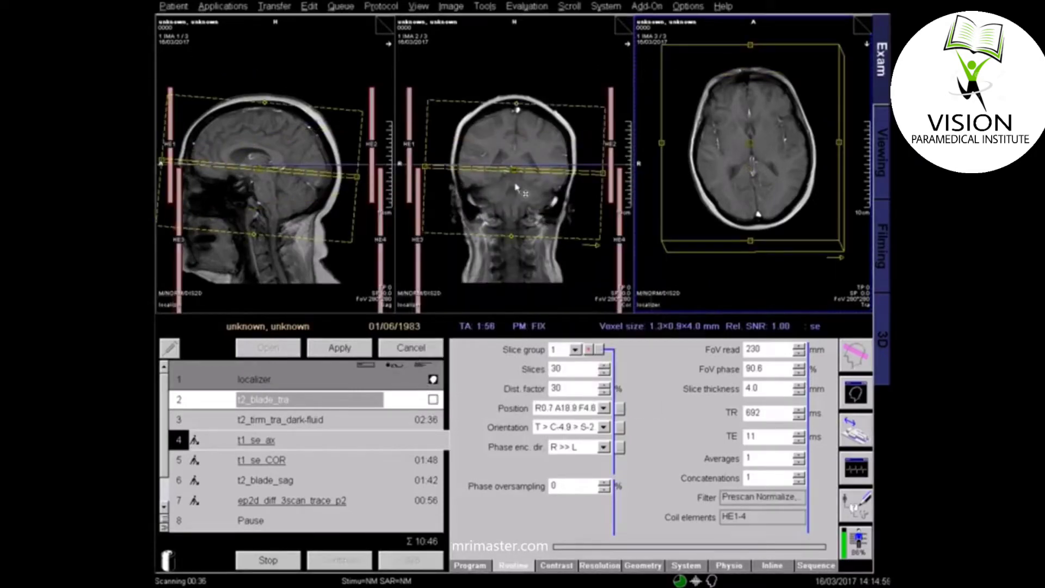
left_click(341, 356)
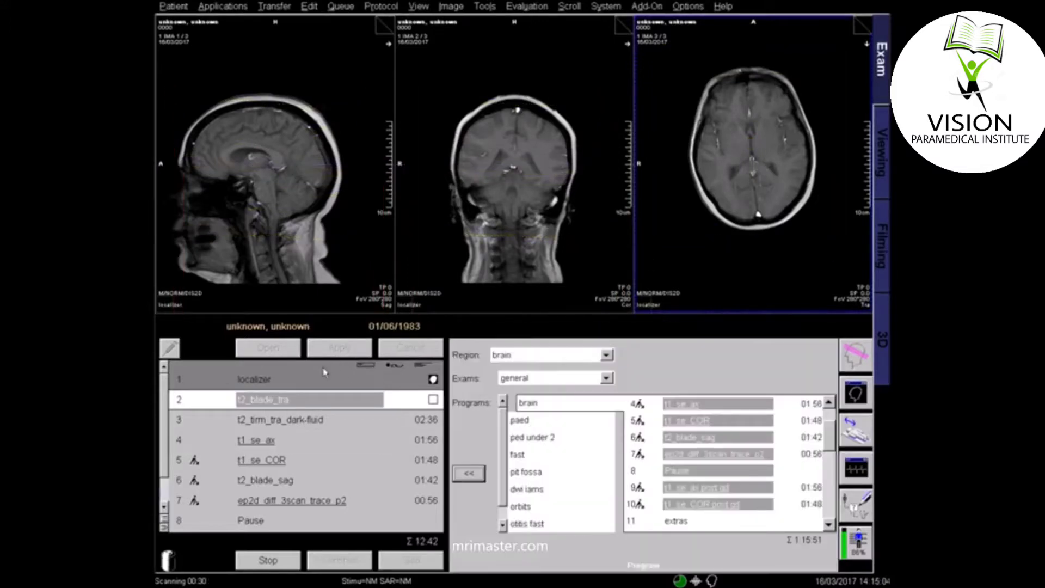
left_click(282, 461)
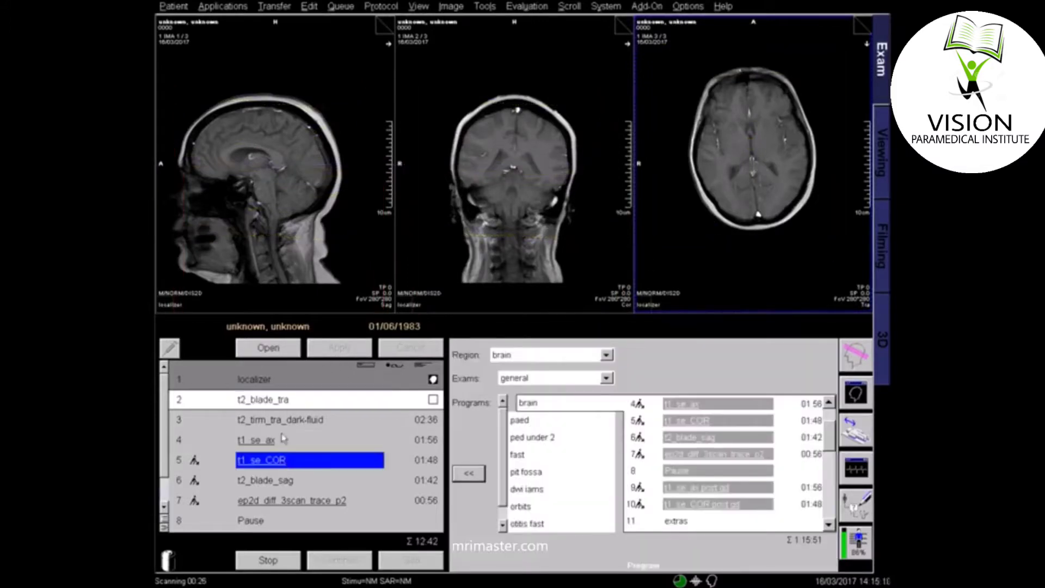
Shift the t1_se_COR slice block over the brain and straighten it vertically on the sagittal image
left_click(274, 349)
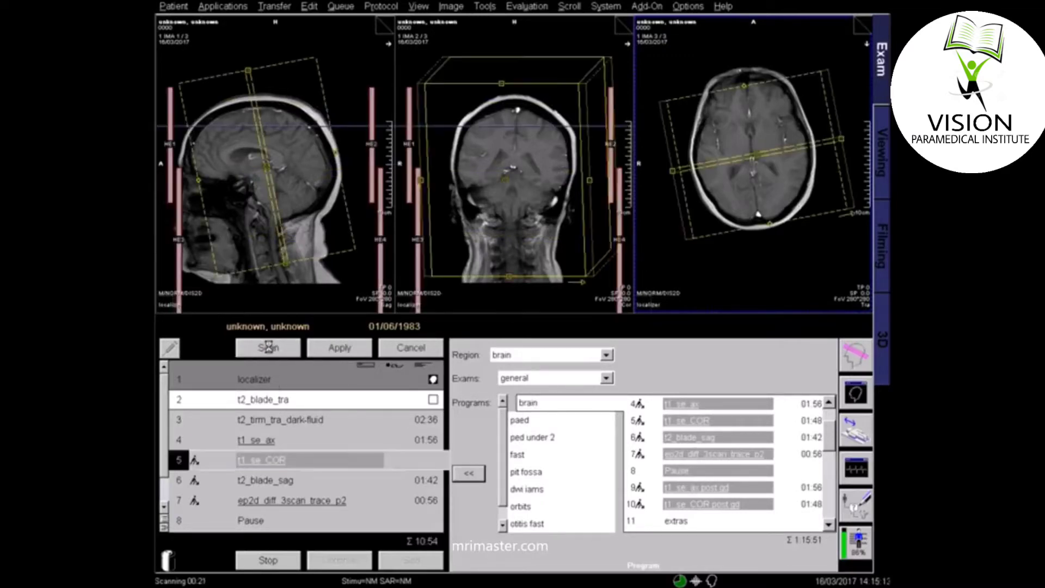
left_click_drag(268, 167, 337, 155)
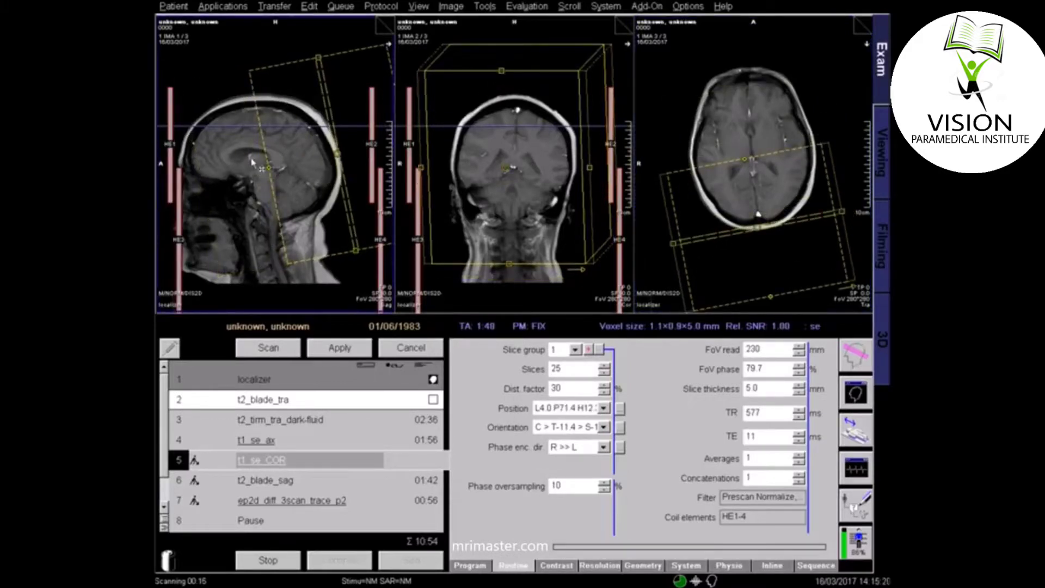
left_click_drag(337, 154, 254, 160)
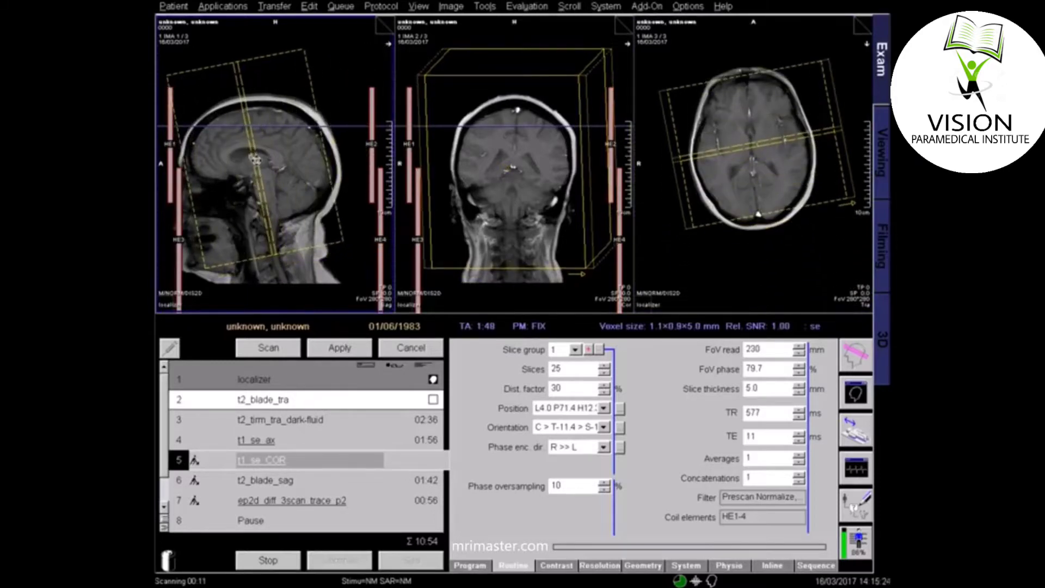
left_click_drag(268, 223, 249, 225)
left_click_drag(253, 157, 259, 163)
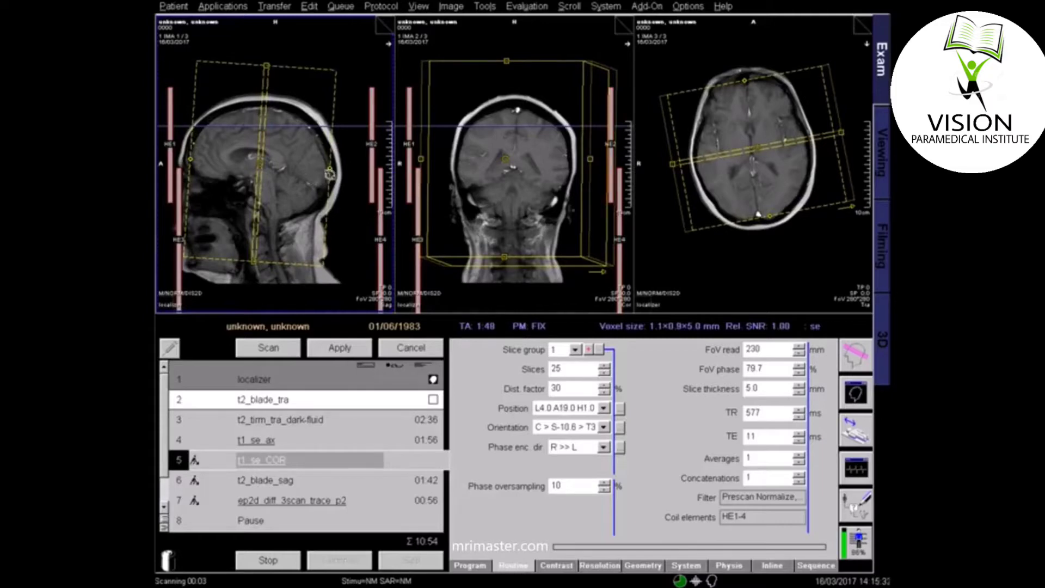
Align the coronal slice block in the coronal and axial views and apply it at 01:48
left_click_drag(505, 161, 514, 161)
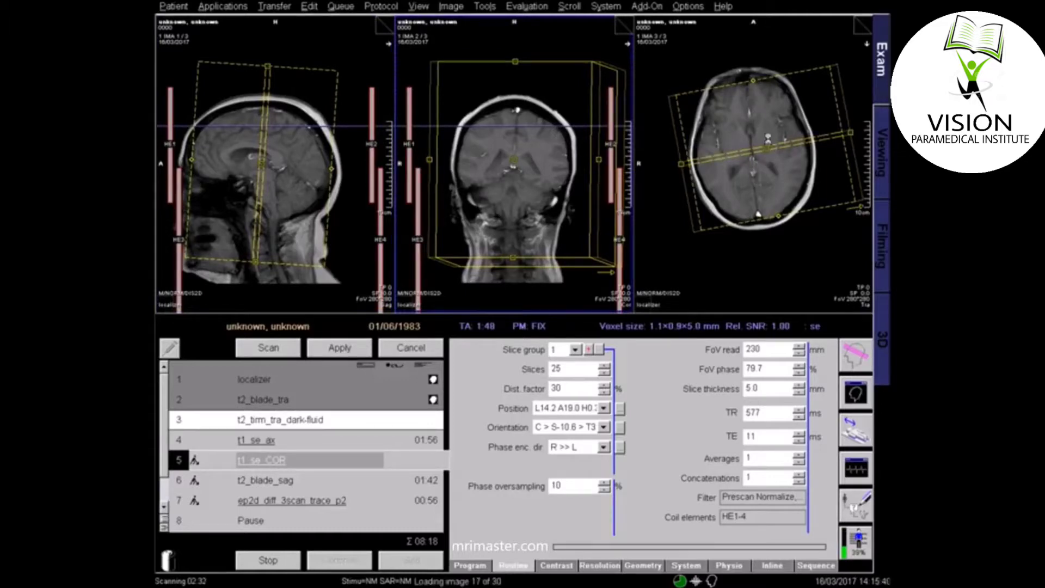
left_click_drag(825, 133, 827, 147)
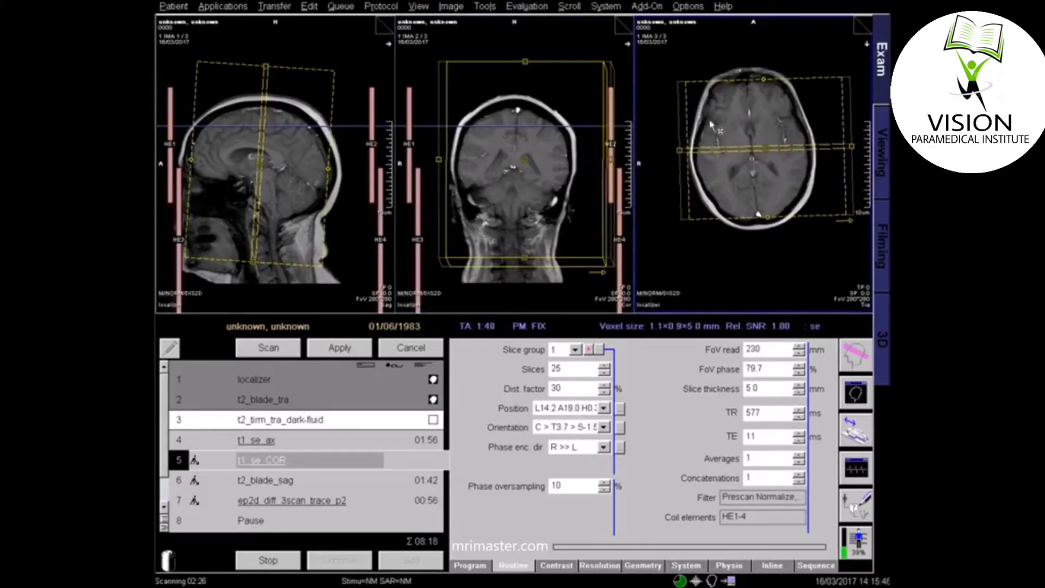
left_click_drag(763, 146, 749, 146)
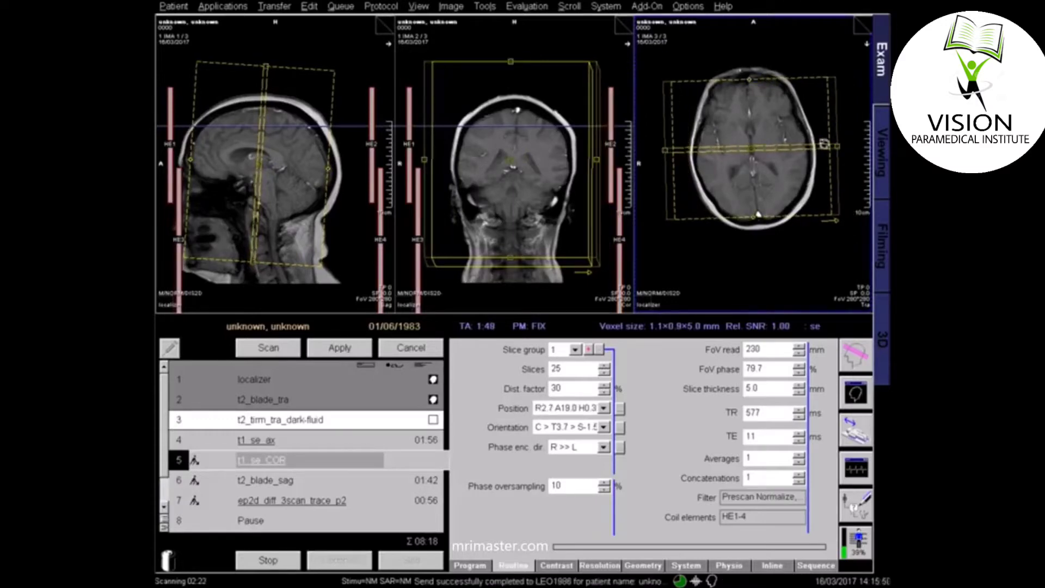
left_click_drag(824, 144, 818, 139)
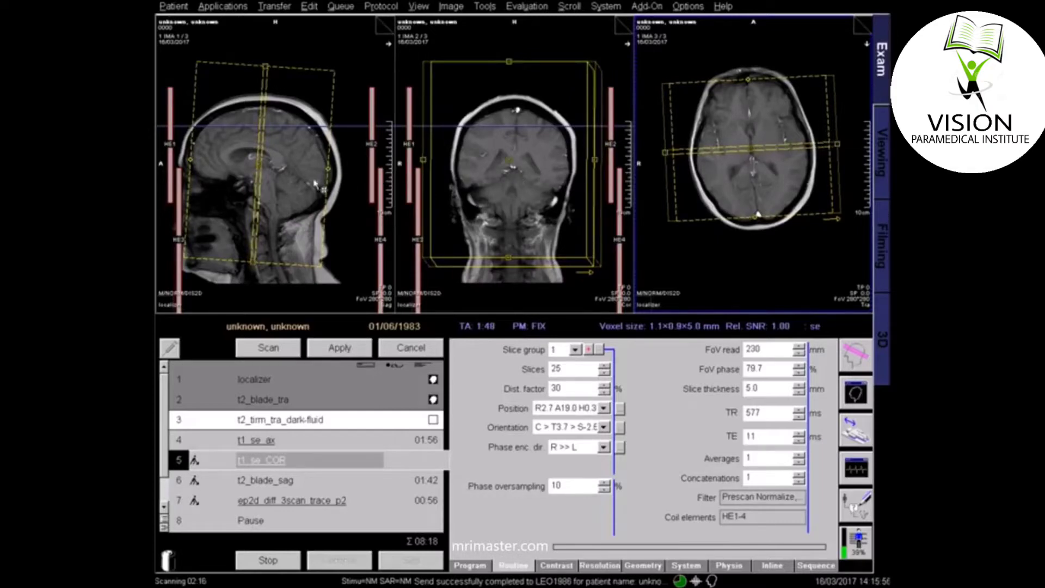
left_click(330, 351)
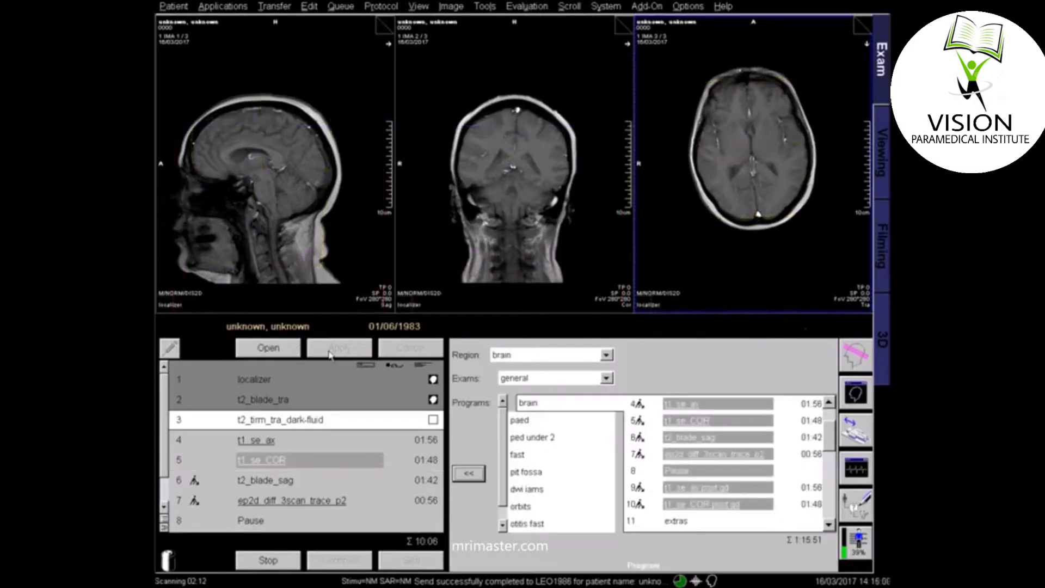
Centre and tilt the t2_blade_sag slices along the brain midline, then apply at 01:42
left_click(297, 482)
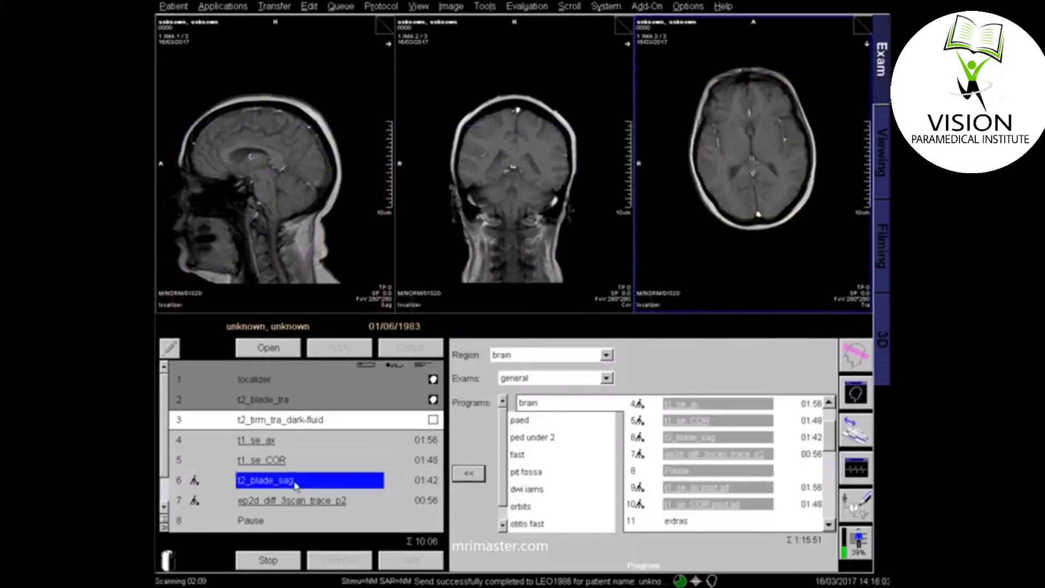
left_click(277, 351)
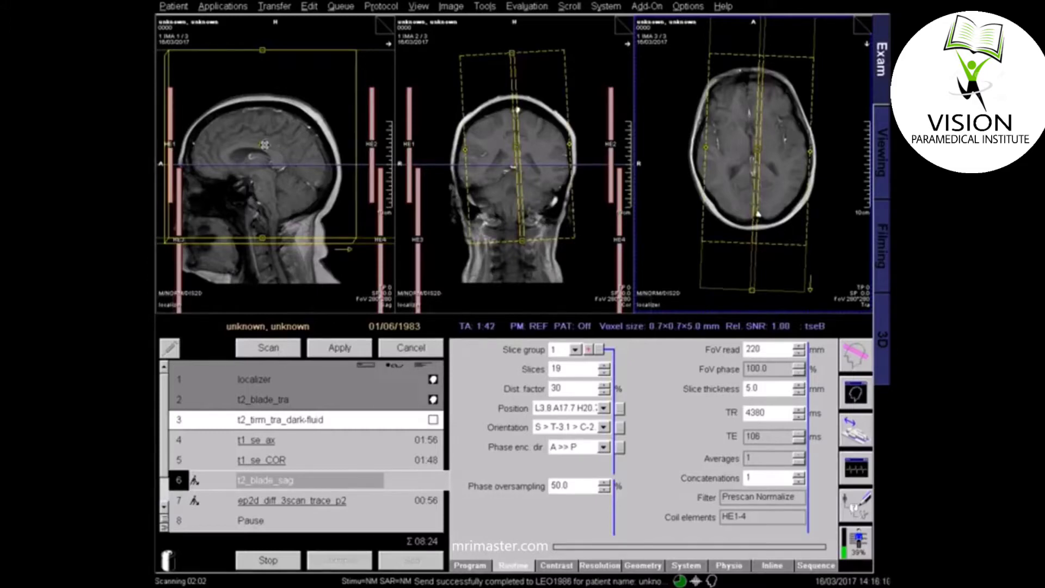
left_click_drag(265, 145, 264, 163)
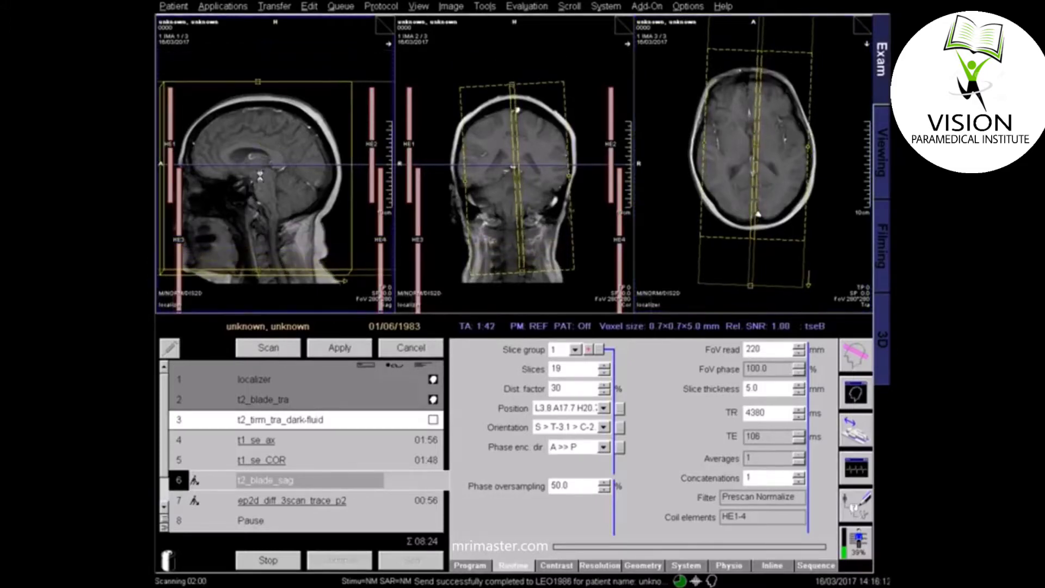
left_click_drag(516, 179, 536, 175)
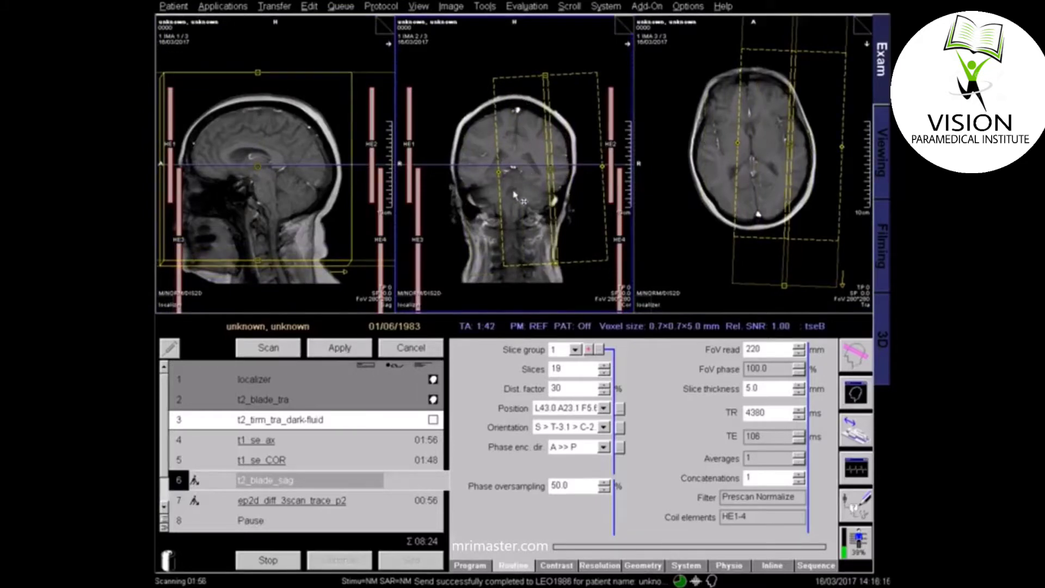
left_click_drag(550, 172, 513, 173)
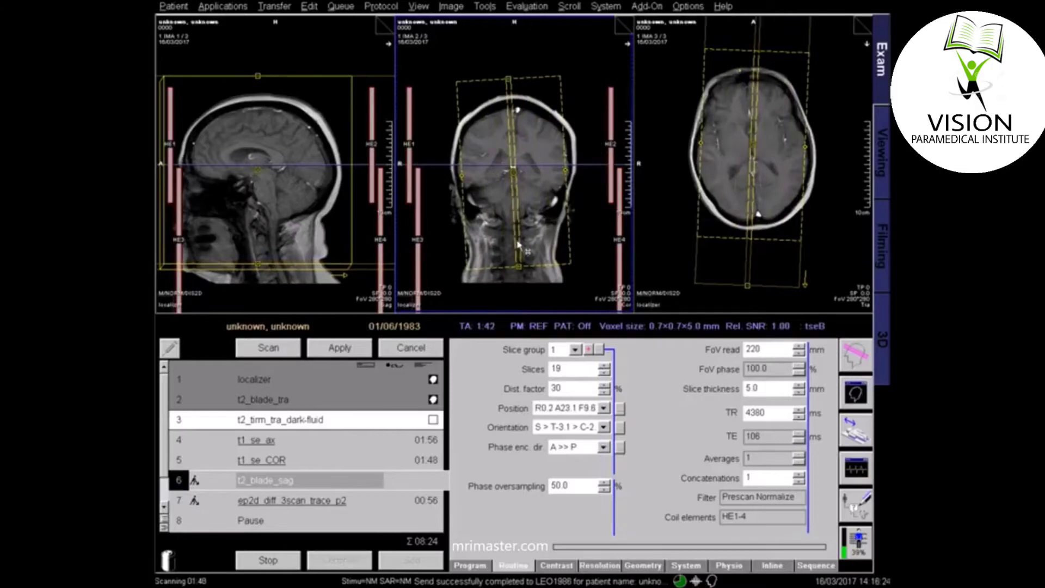
left_click_drag(516, 242, 509, 243)
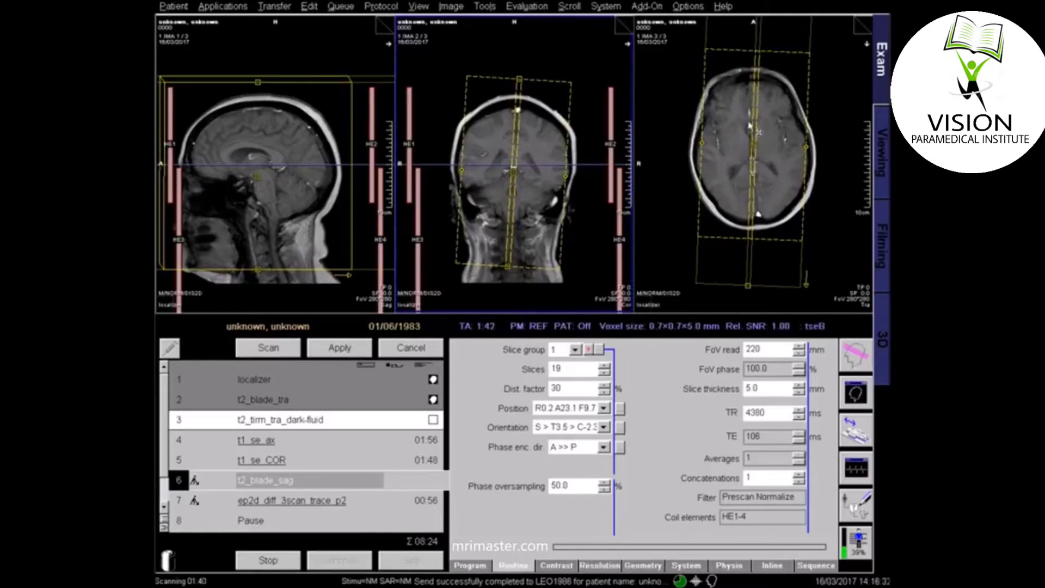
left_click_drag(757, 215, 759, 214)
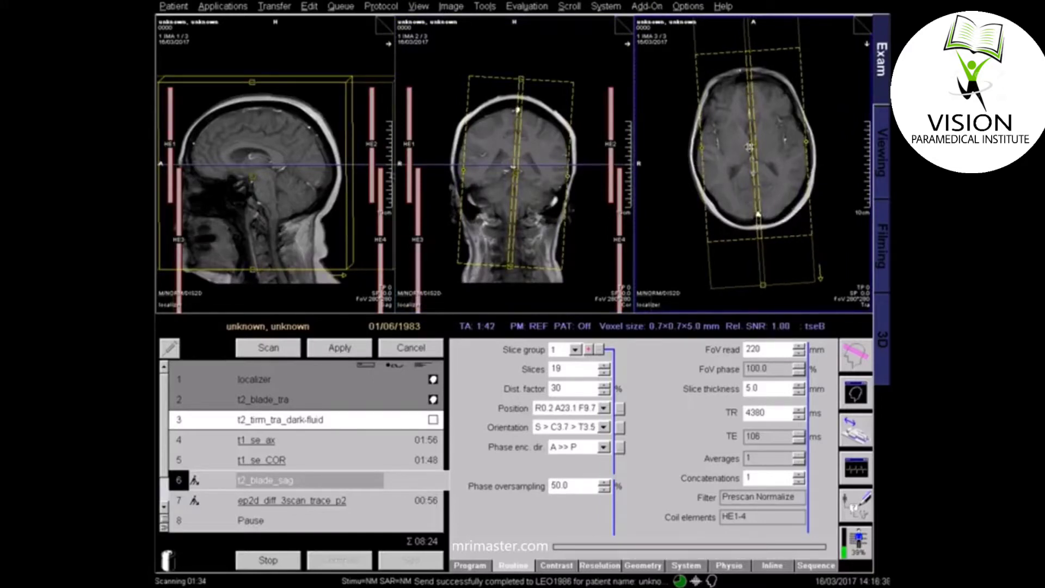
left_click_drag(754, 144, 750, 148)
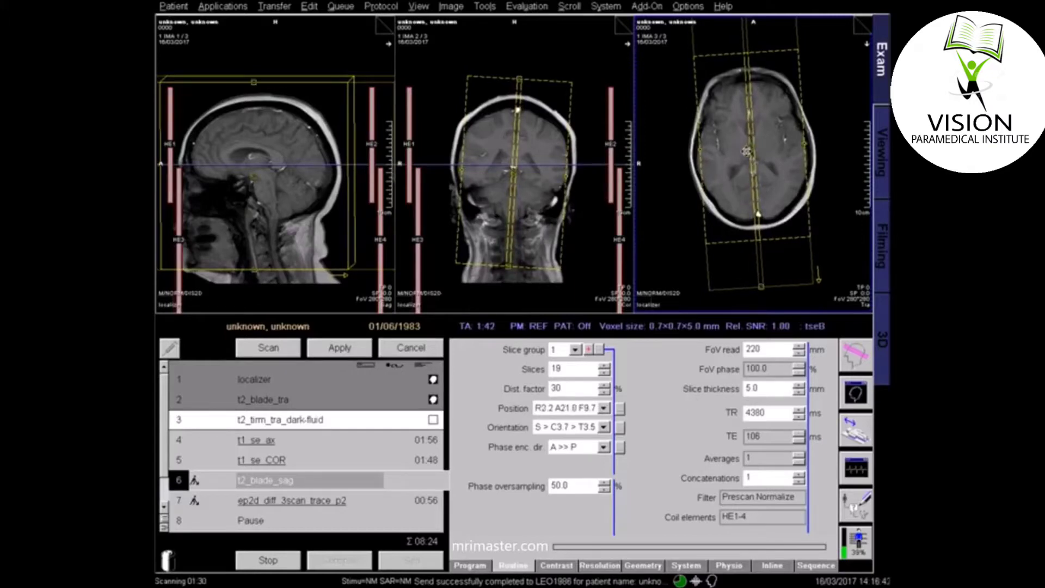
left_click(350, 354)
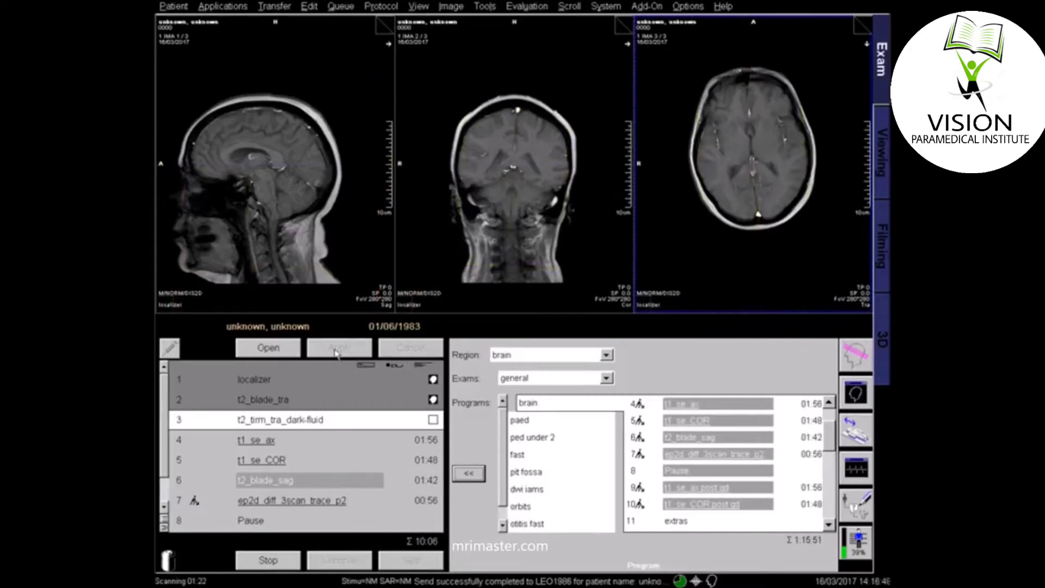
Bring the ep2d_diff_3scan_trace_p2 slices down over the brain, tilt them coronally, and apply
left_click(331, 503)
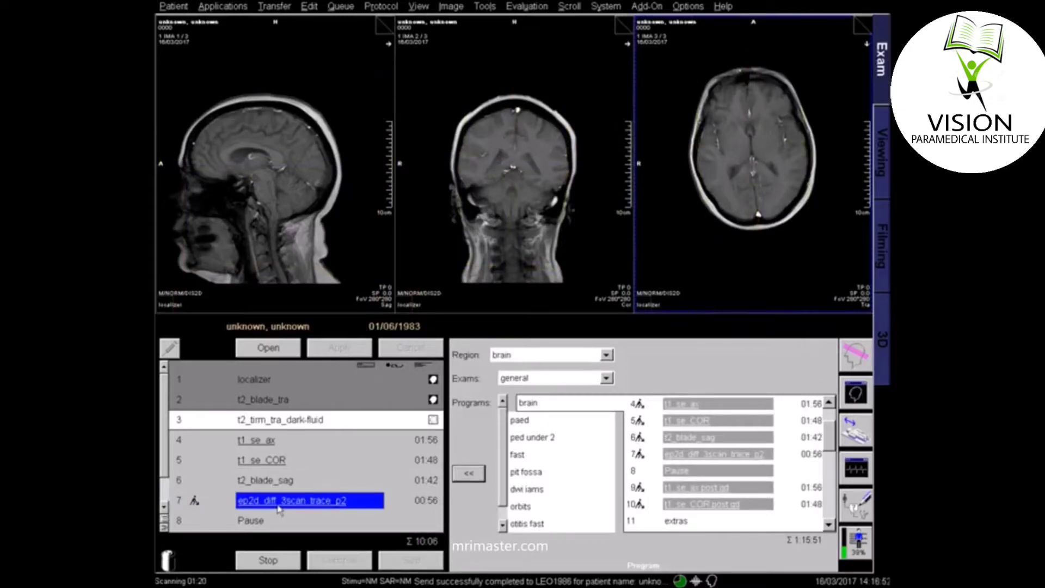
left_click(272, 351)
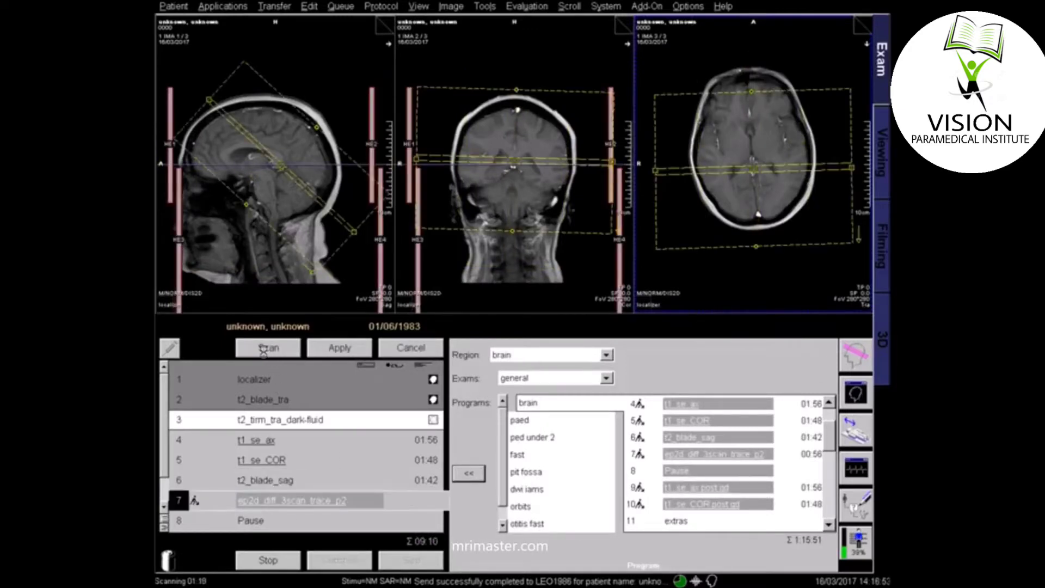
left_click_drag(277, 159, 265, 144)
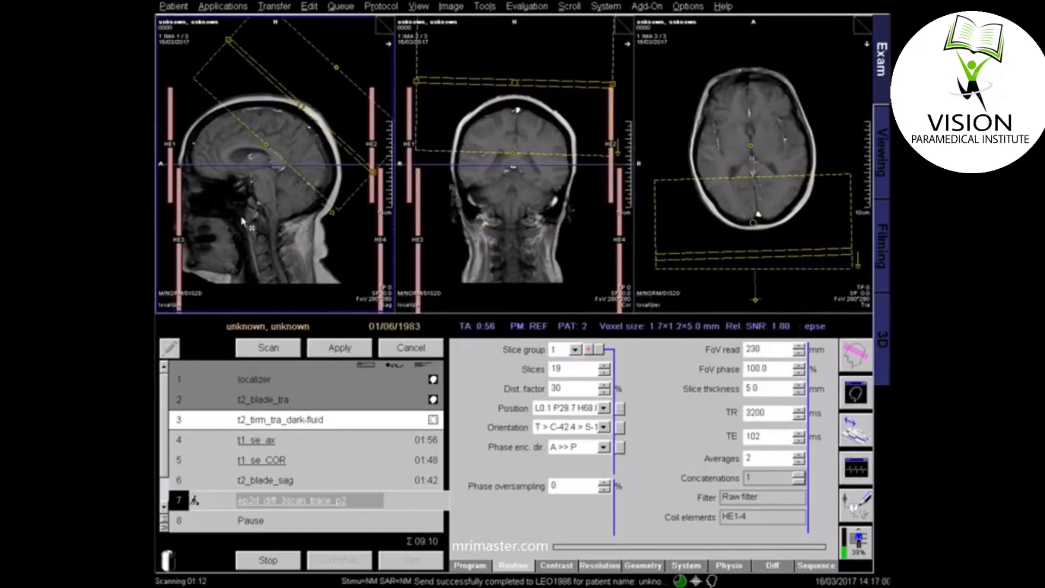
left_click_drag(304, 117, 329, 197)
left_click_drag(273, 164, 267, 159)
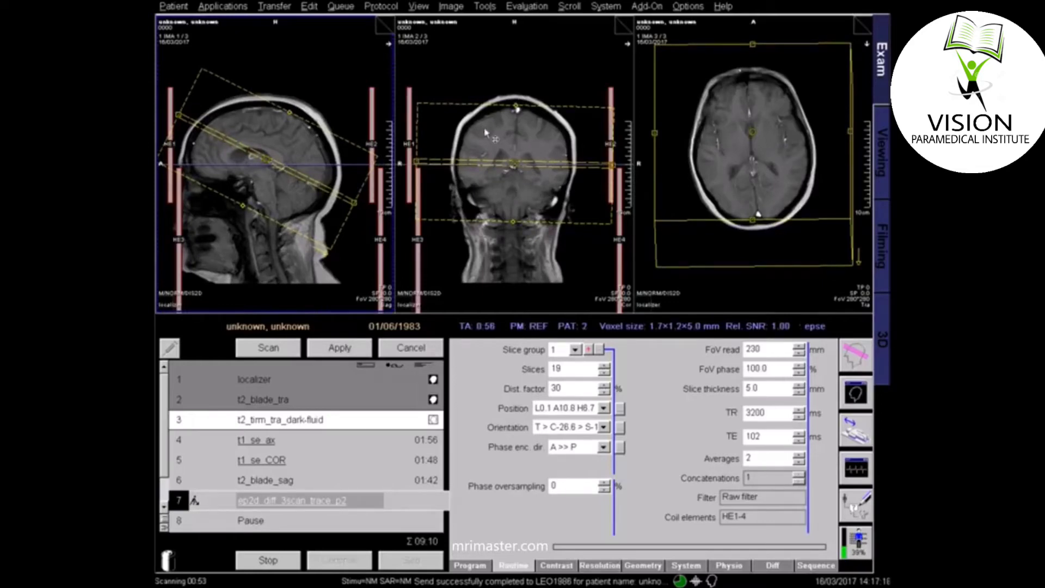
left_click_drag(567, 159, 519, 163)
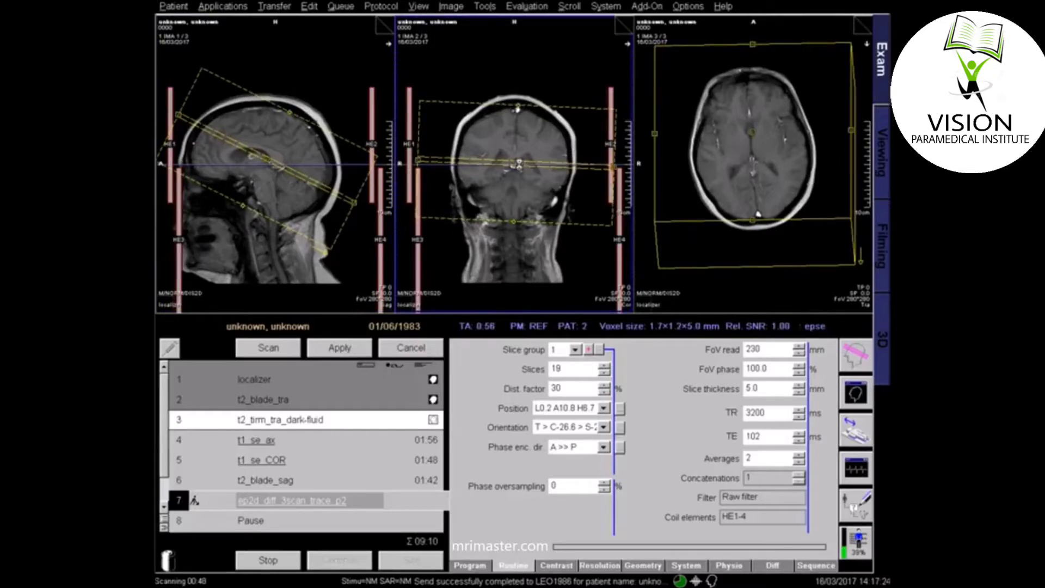
left_click(339, 348)
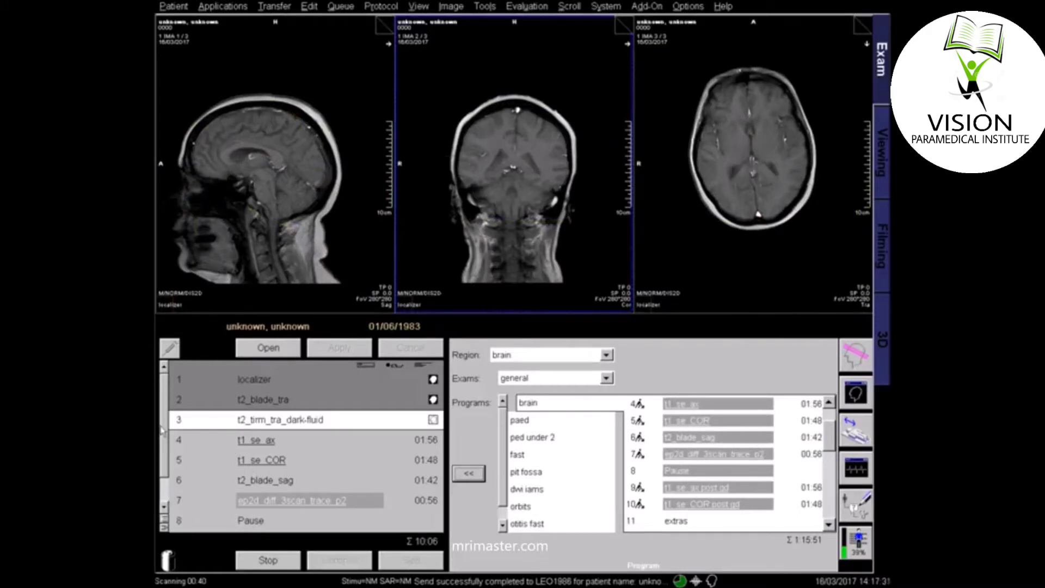
Copy the t1_se_ax slice-group centre into t1_se_ax post gd and apply it
left_click_drag(163, 427, 163, 460)
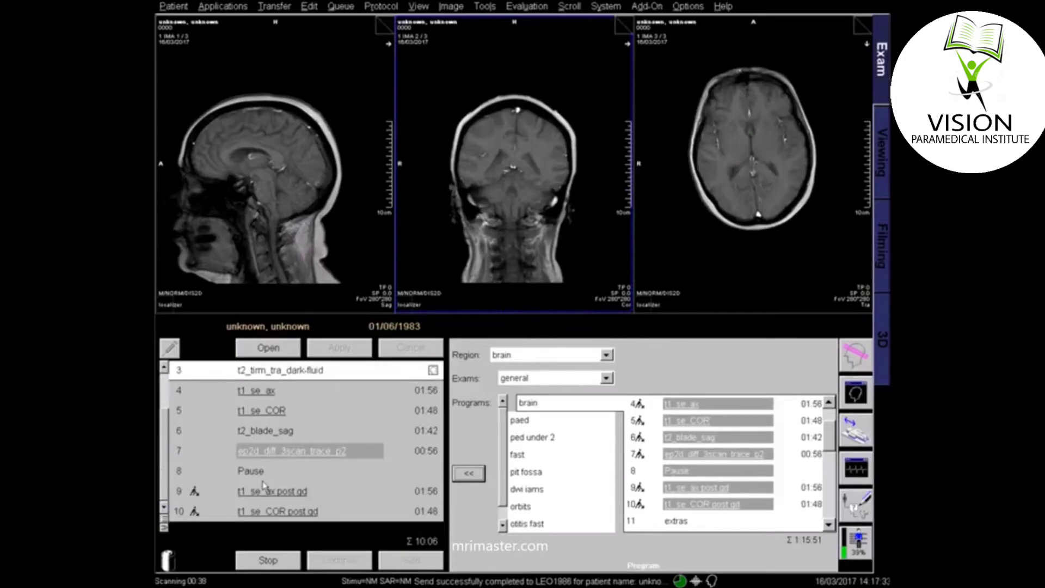
left_click(301, 496)
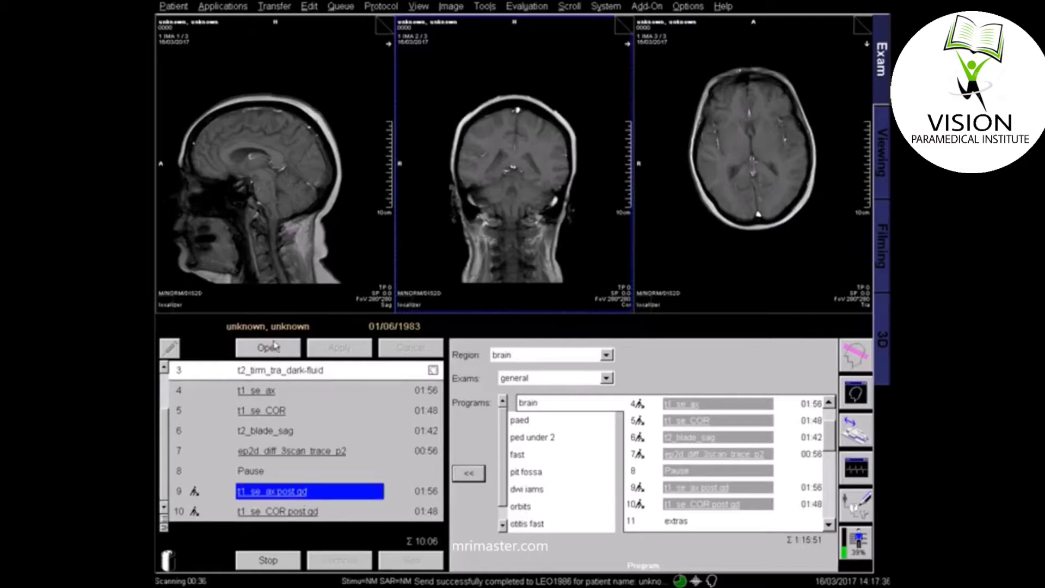
left_click(275, 347)
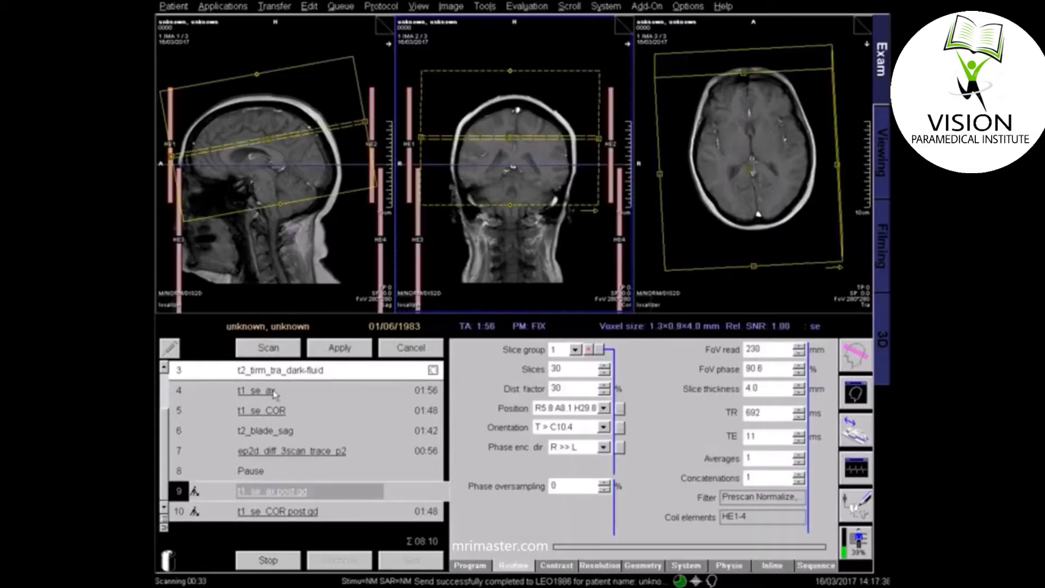
right_click(275, 393)
left_click(337, 326)
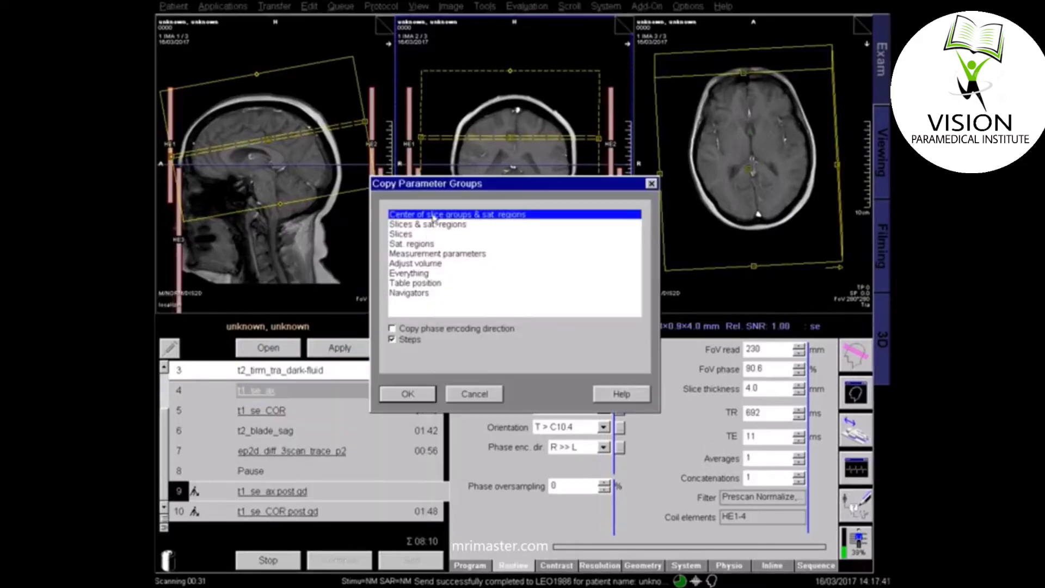
left_click(408, 393)
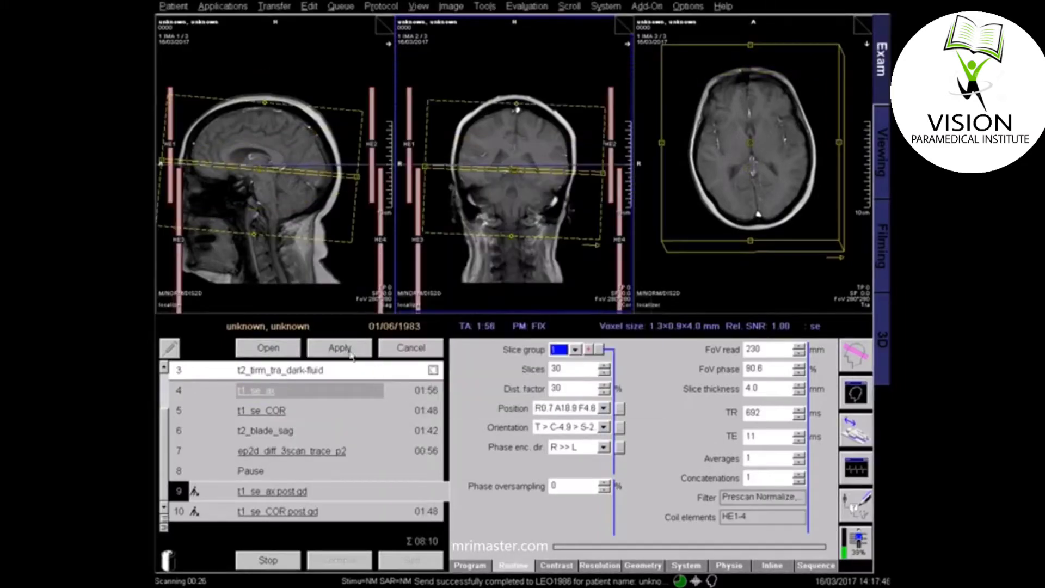
left_click(344, 348)
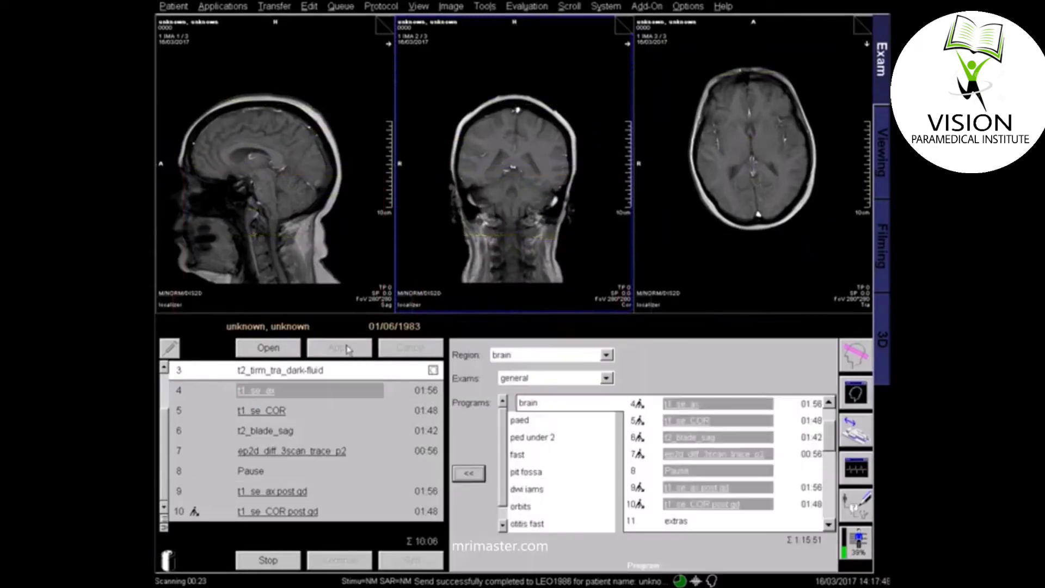
Copy the t1_se_COR slice-group centre into t1_se_COR post gd and apply it
left_click(300, 519)
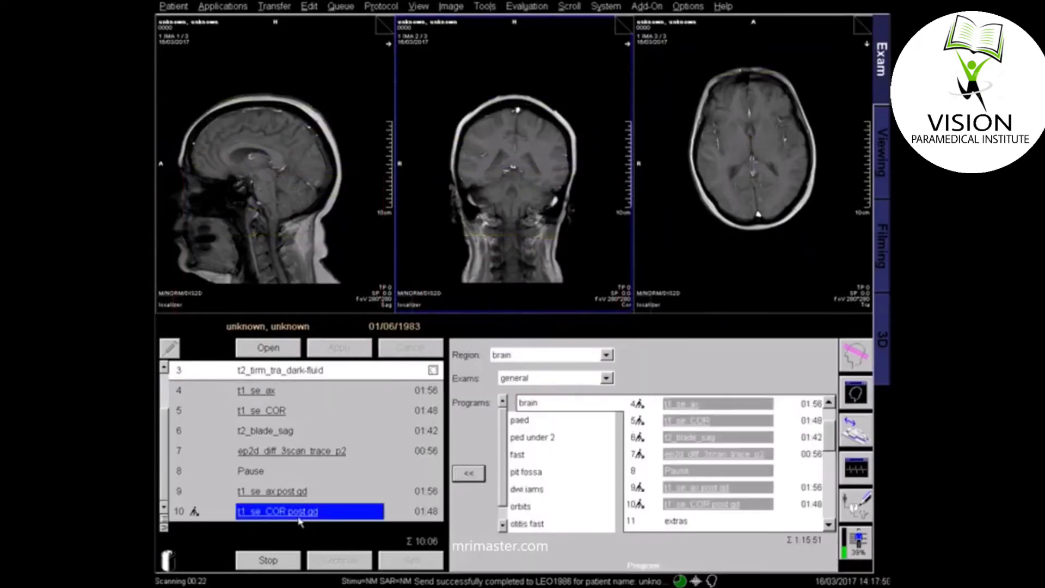
left_click(270, 349)
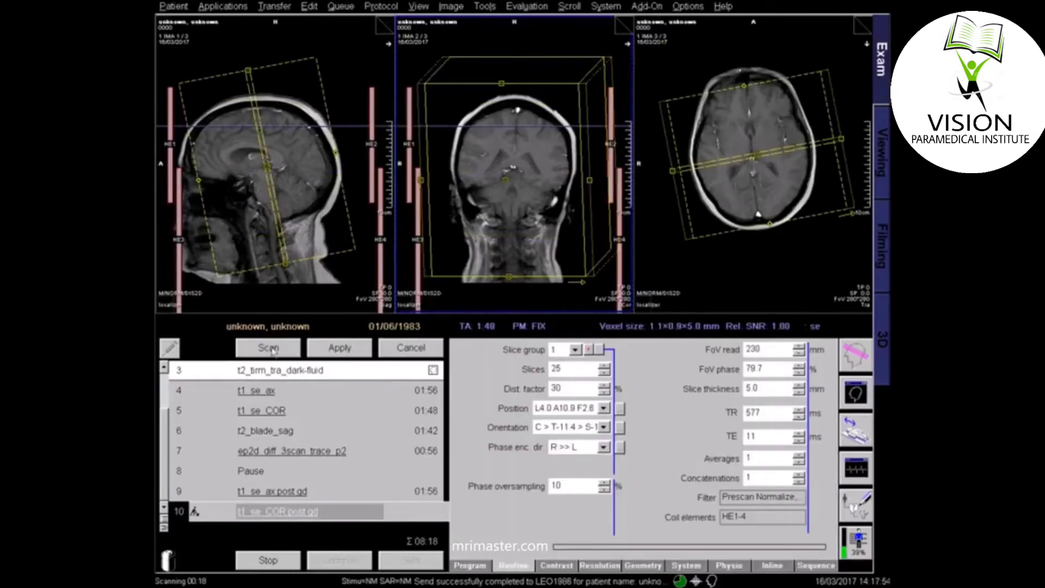
right_click(275, 416)
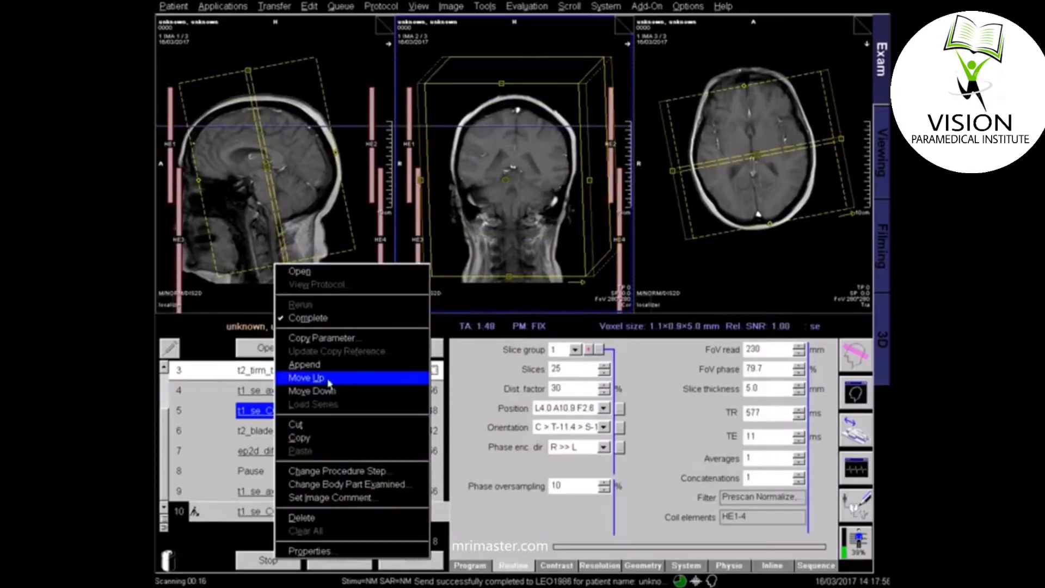
left_click(342, 339)
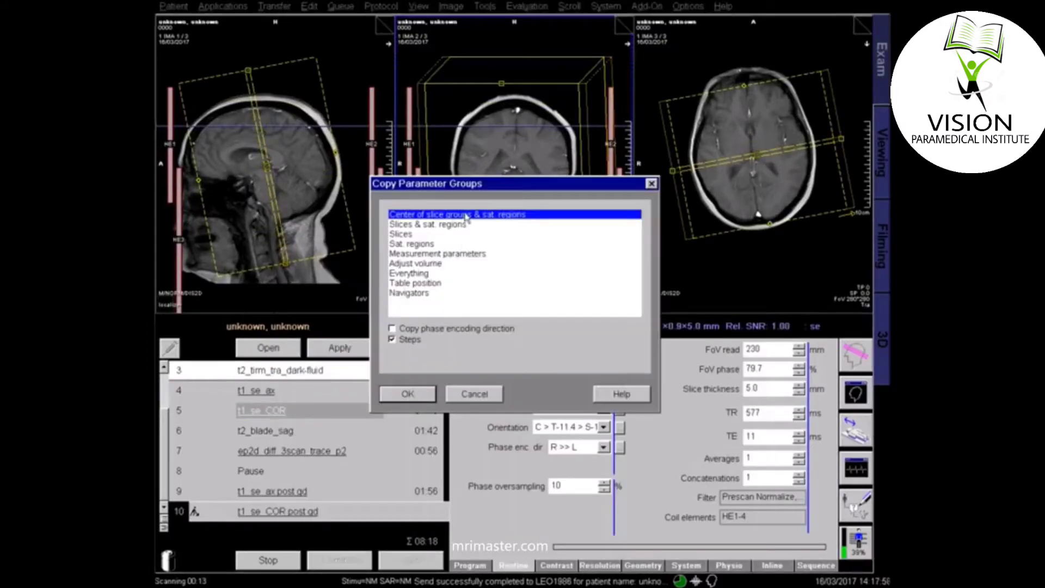
left_click(408, 399)
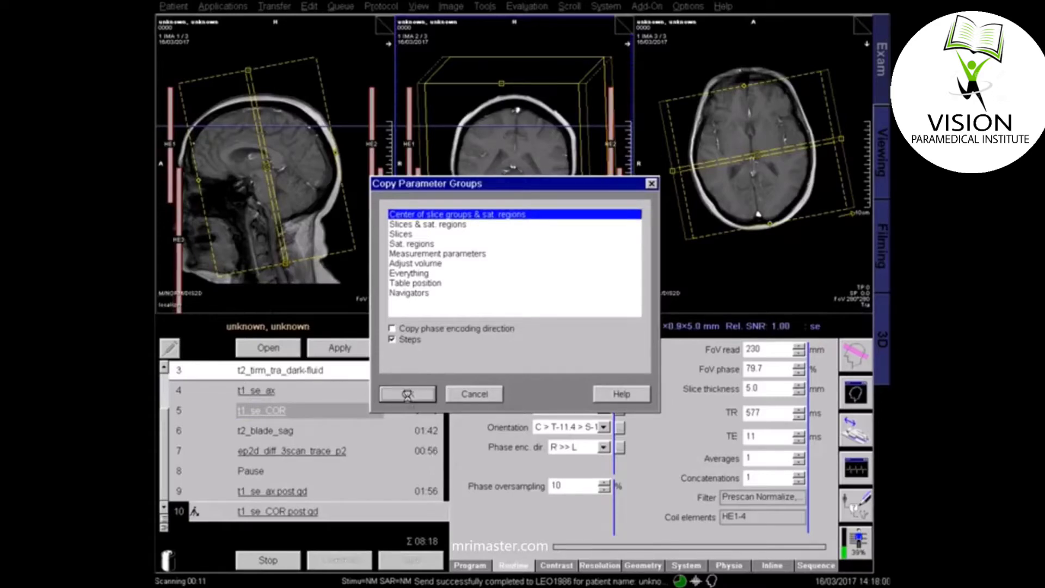
left_click(339, 348)
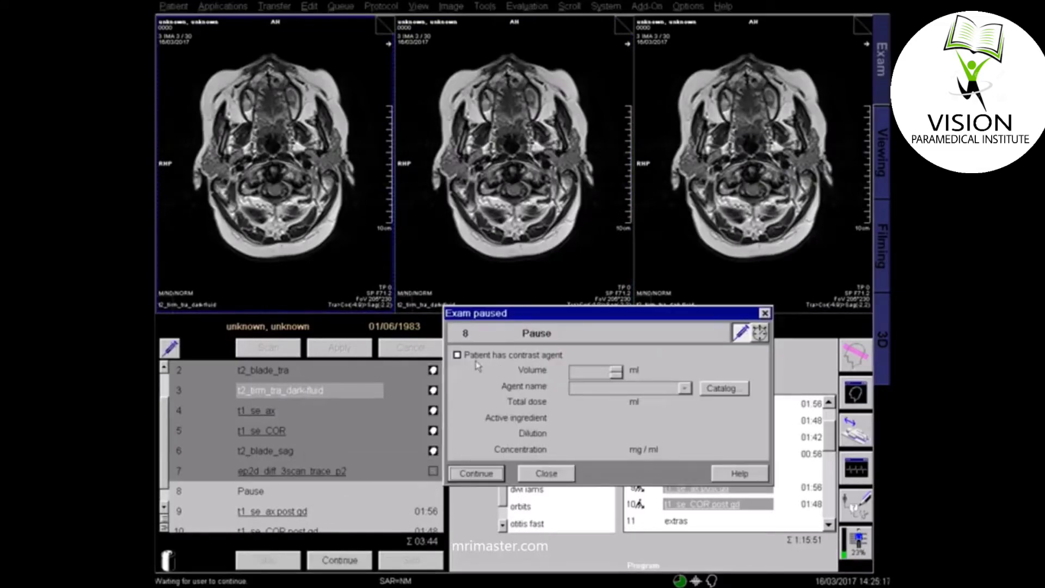
Mark that the patient has Dotarem contrast agent with a volume of 10 ml
left_click(458, 354)
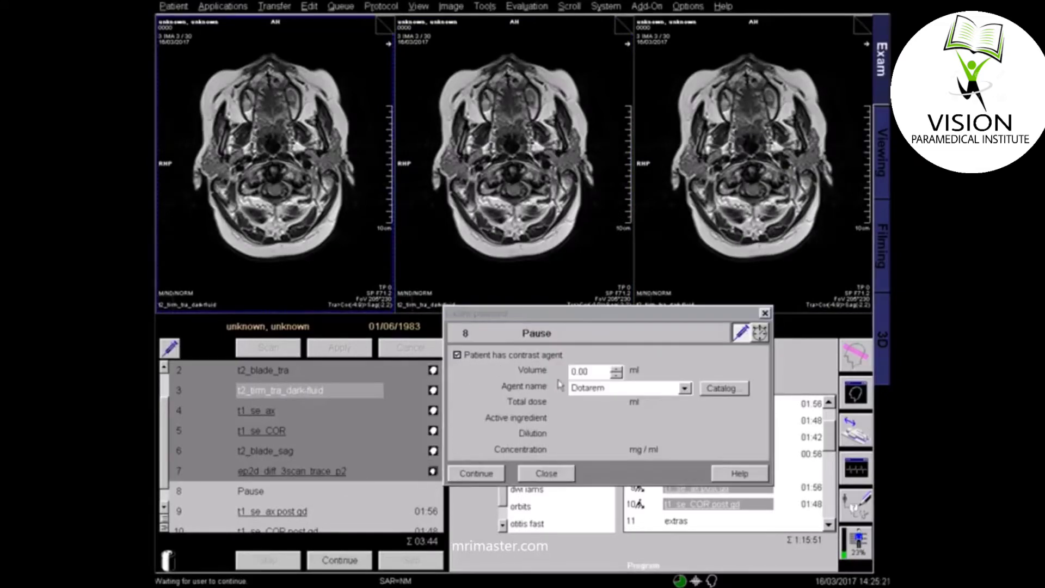
left_click(593, 372)
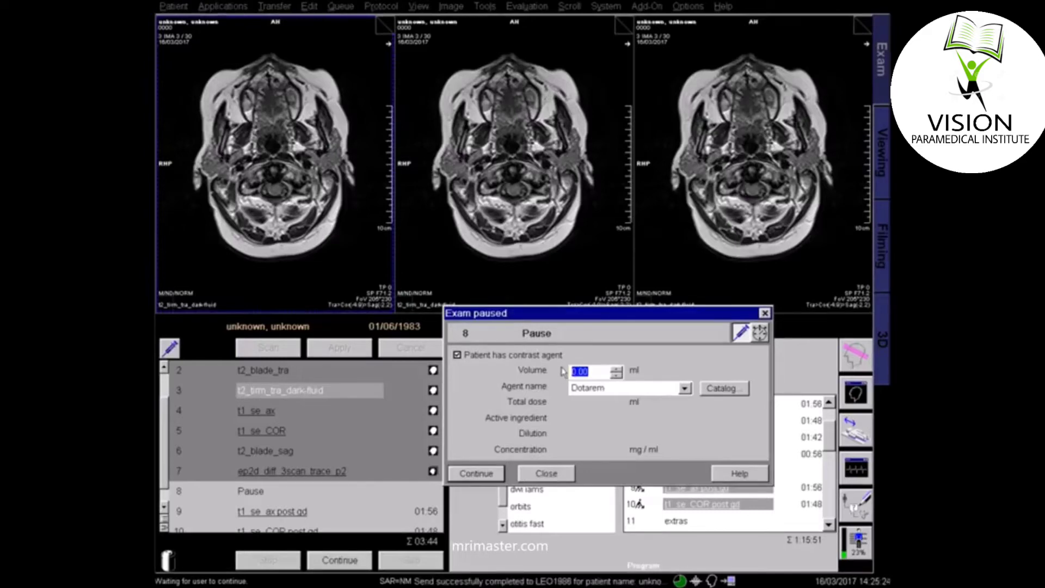
type("10")
Reposition the table via Table Positioning, then continue the exam so t1_se_ax post gd starts scanning
left_click_drag(588, 323, 579, 255)
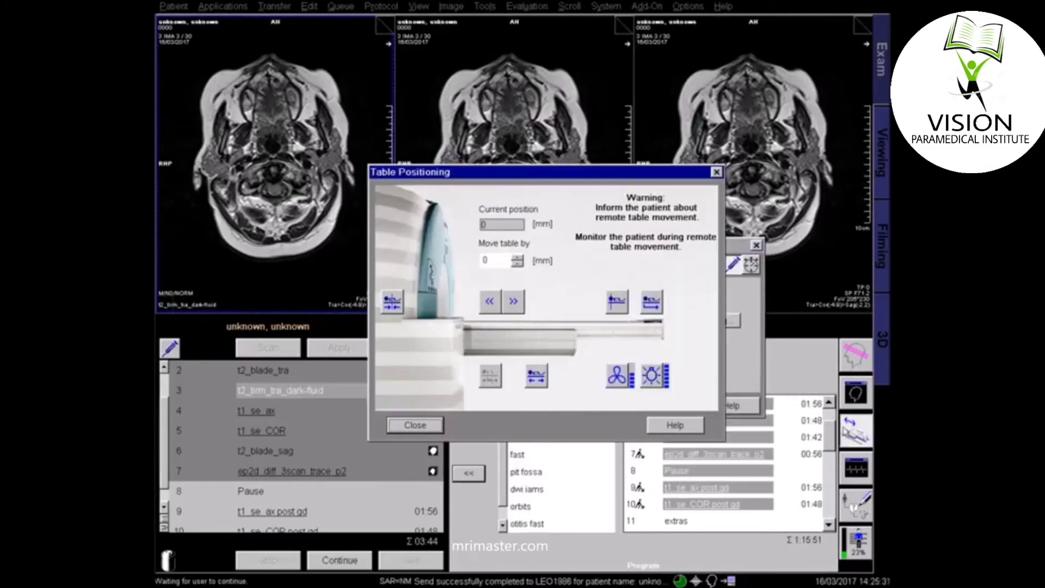
left_click(616, 303)
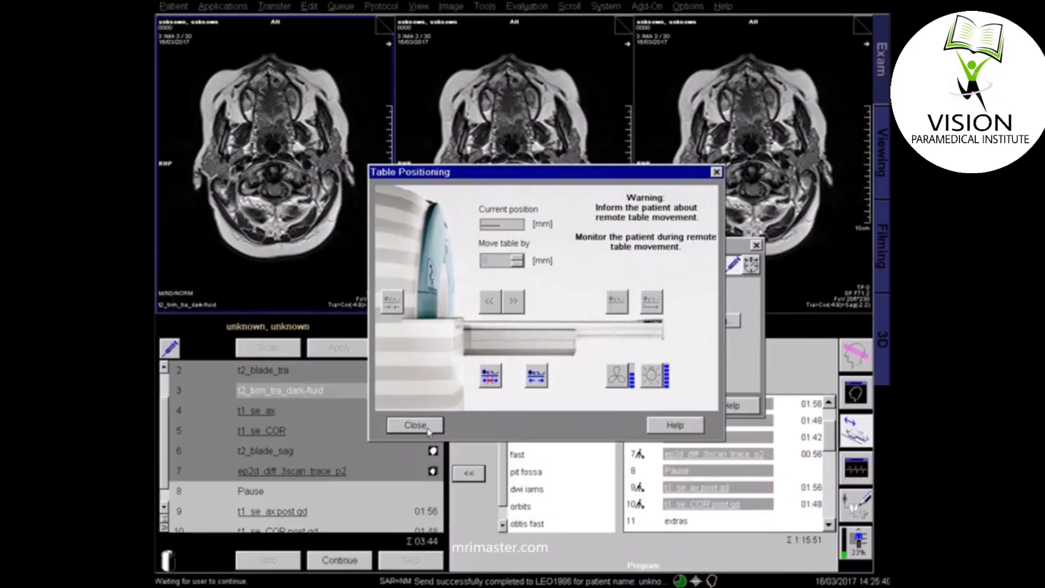
left_click(417, 425)
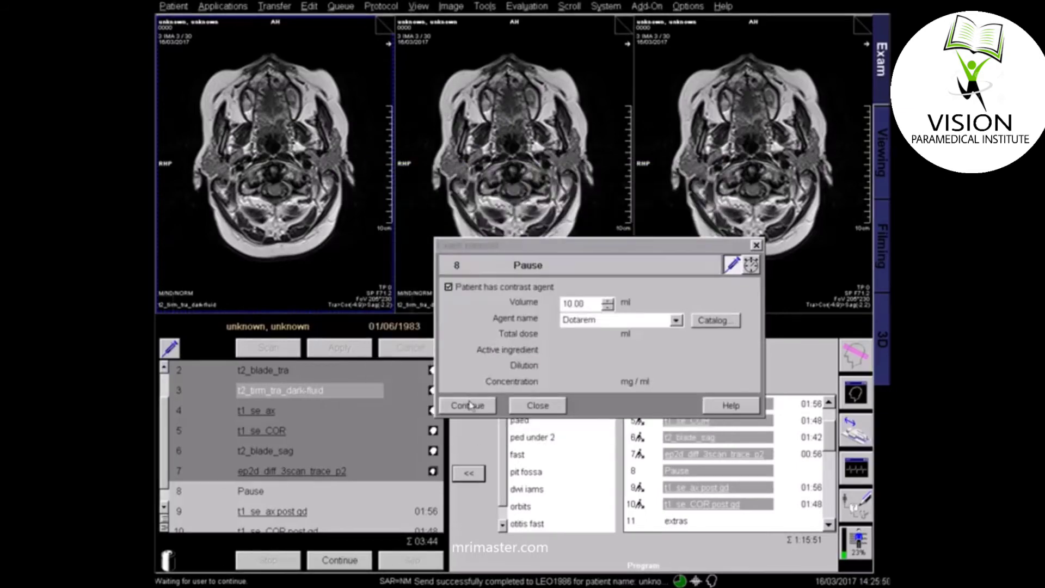
left_click(469, 405)
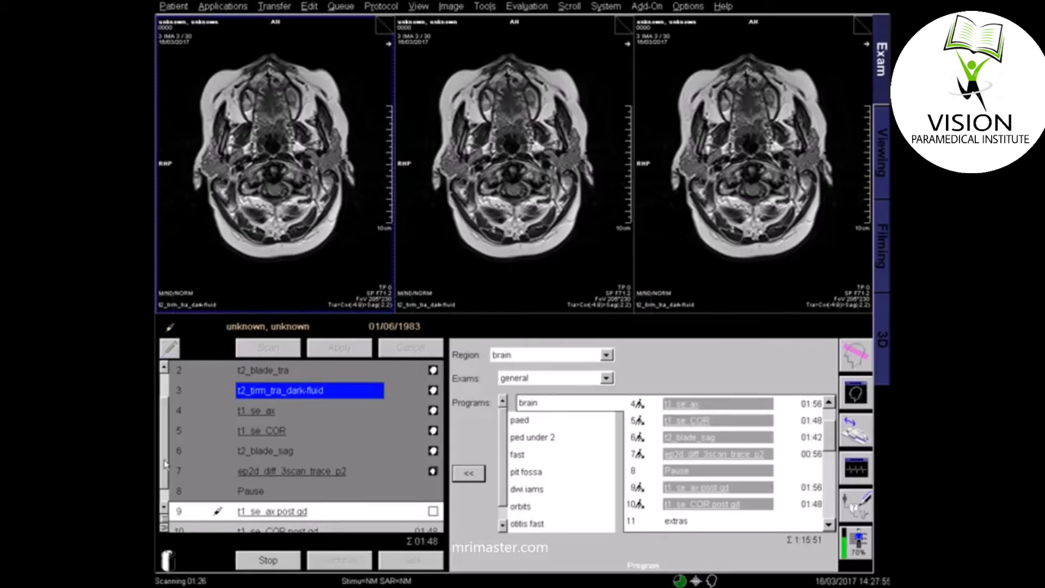
Load the t2_blade_tra axial images into the left viewer and page through the slices
left_click_drag(166, 463, 169, 444)
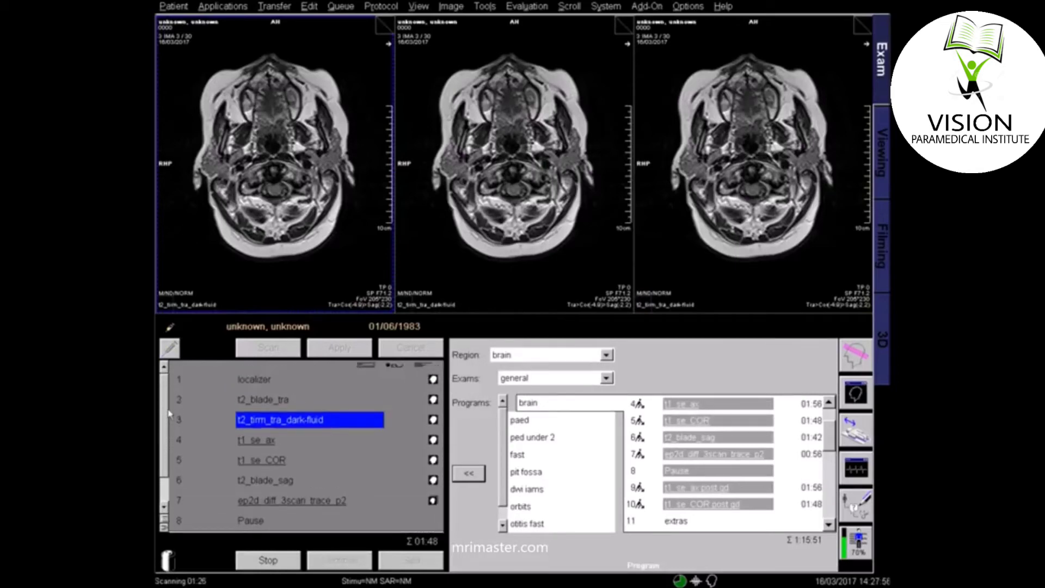
left_click_drag(437, 401, 351, 214)
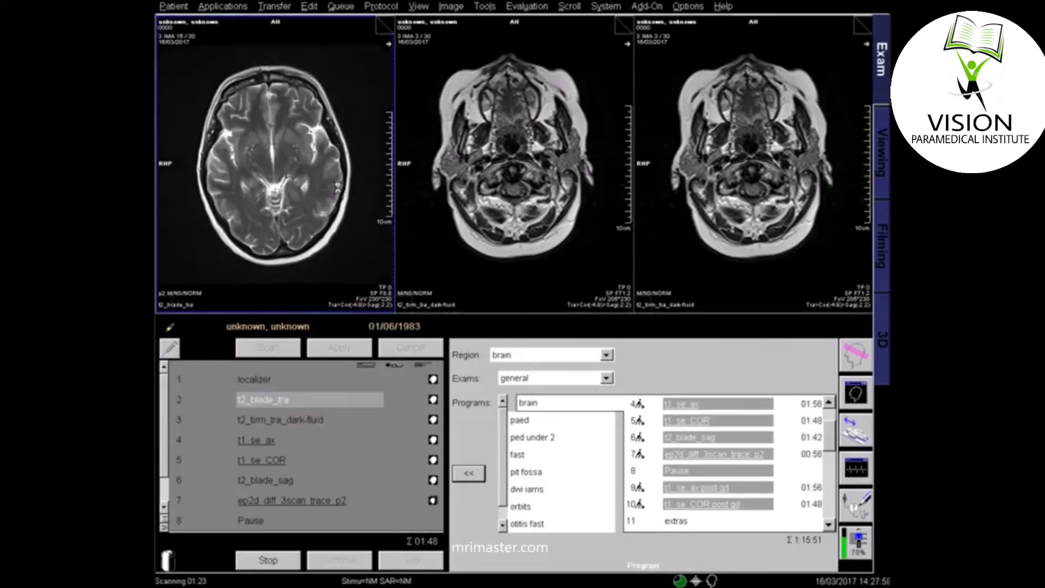
scroll(328, 190, "down", 4)
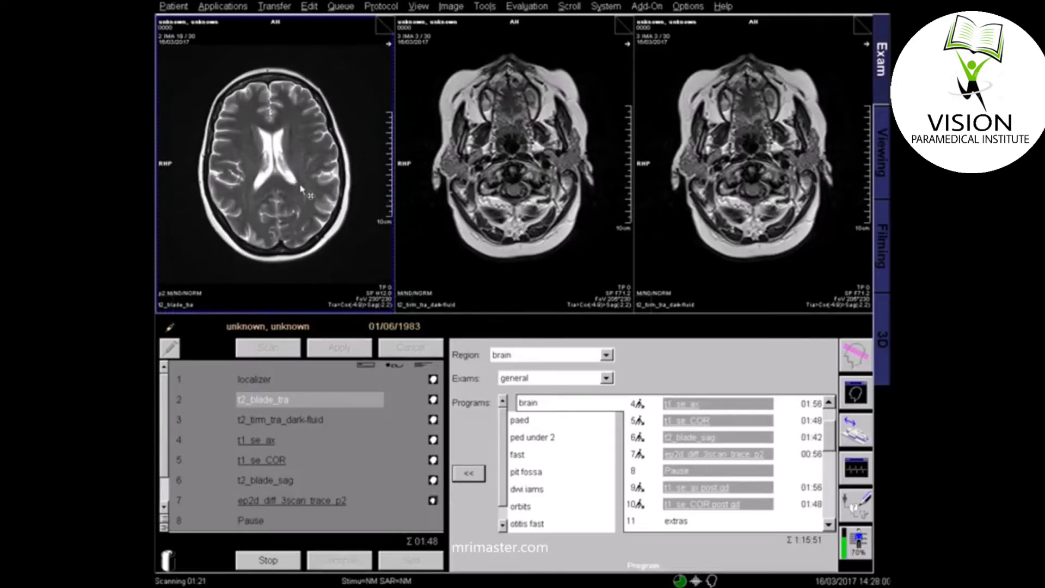
scroll(288, 141, "down", 4)
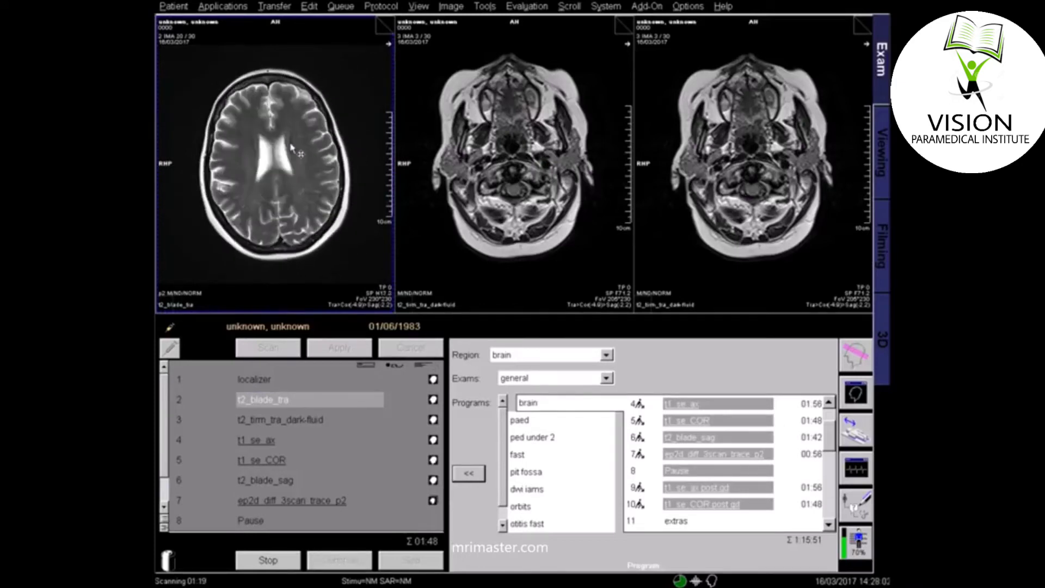
scroll(312, 135, "down", 5)
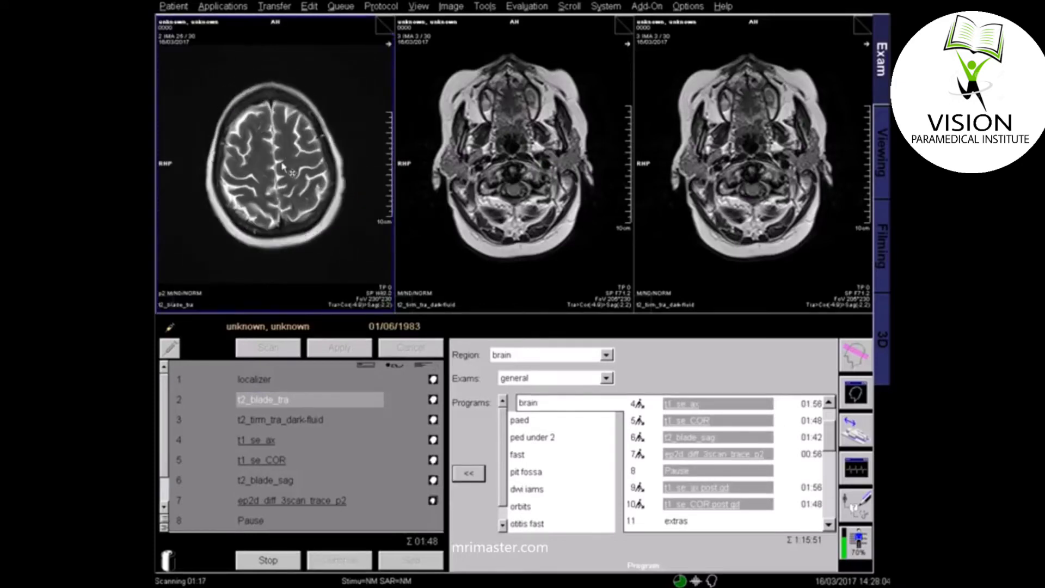
scroll(266, 169, "up", 7)
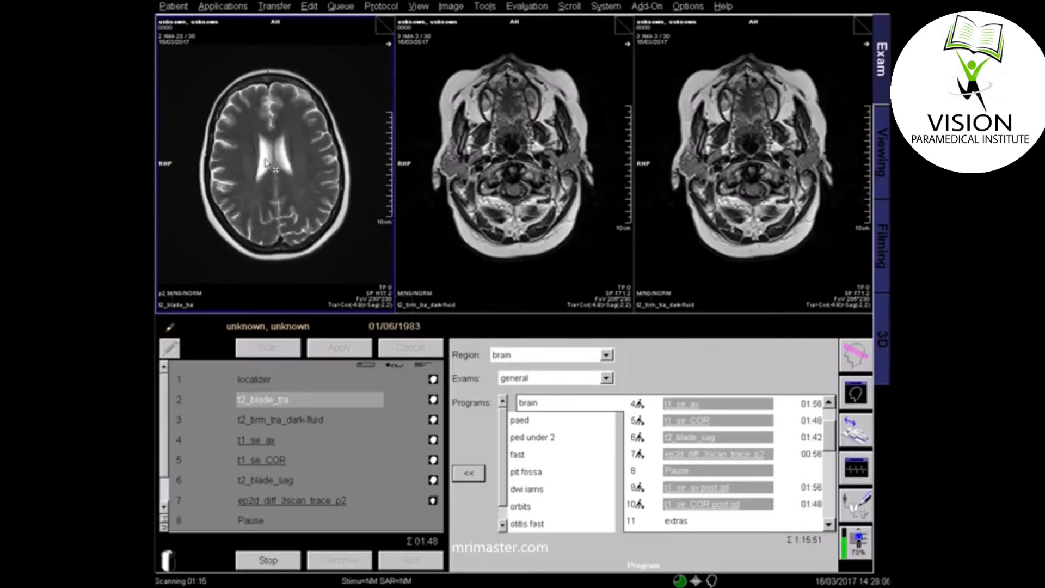
scroll(272, 149, "up", 2)
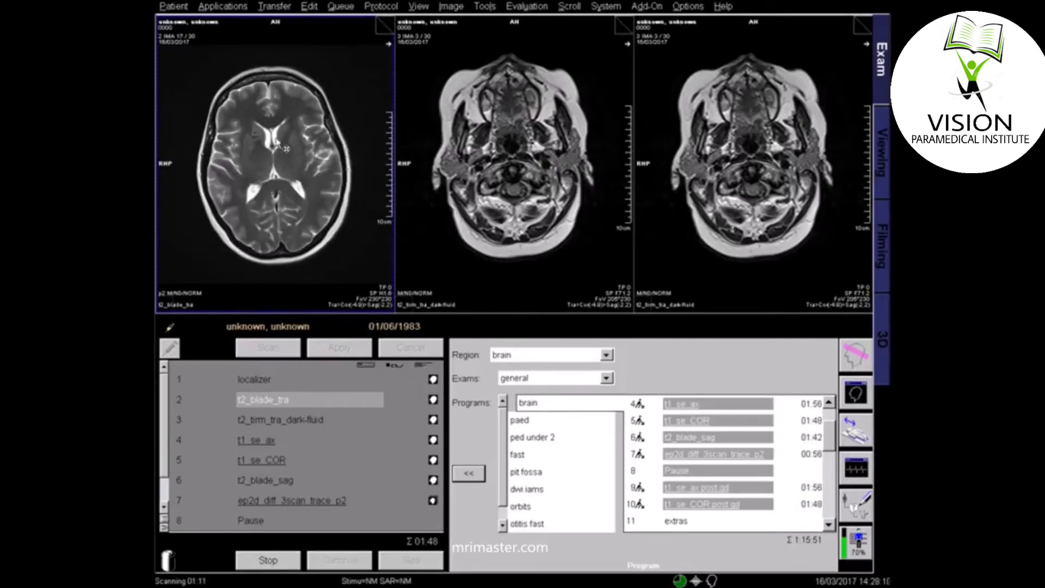
scroll(281, 156, "up", 1)
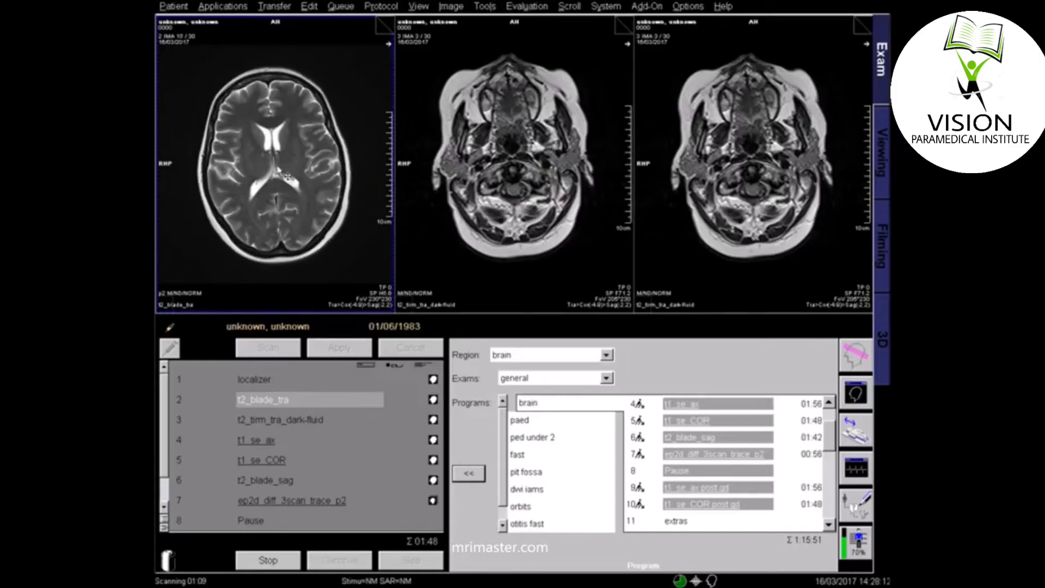
Load the t2_tirm_tra_dark-fluid series and scroll through its axial slices from skull base upward
left_click(434, 424)
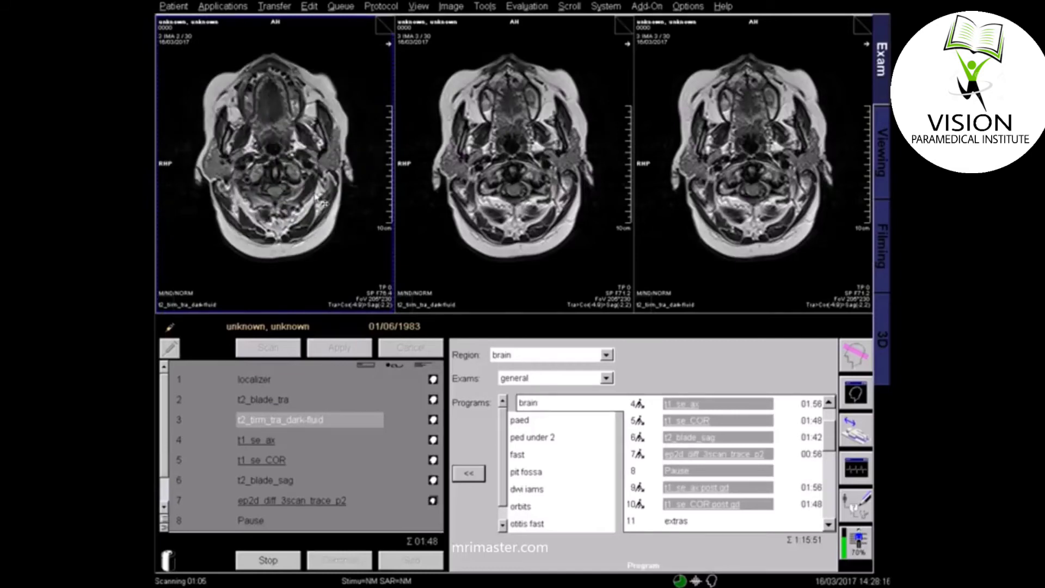
scroll(307, 195, "down", 13)
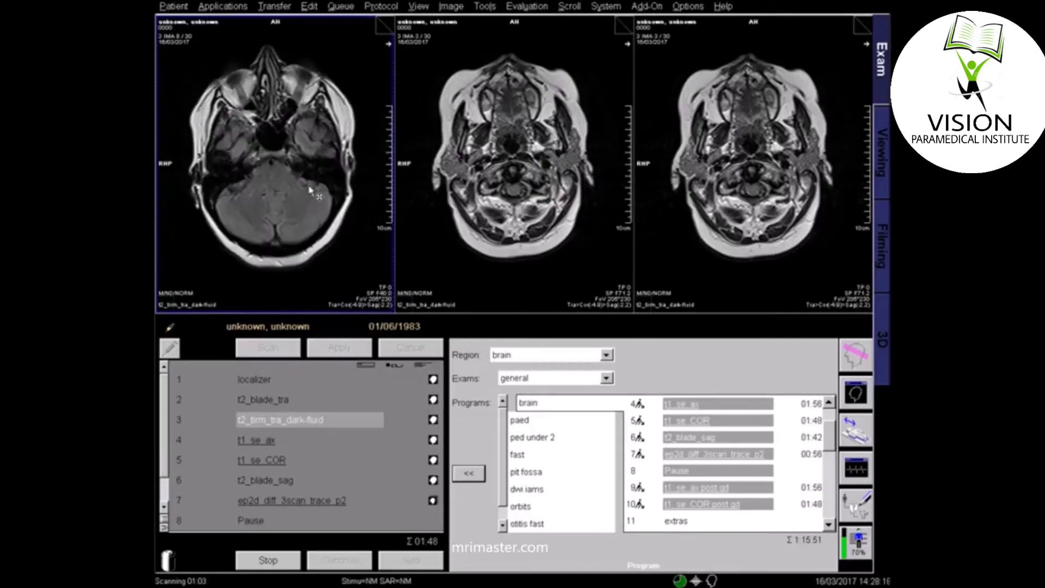
scroll(360, 140, "up", 3)
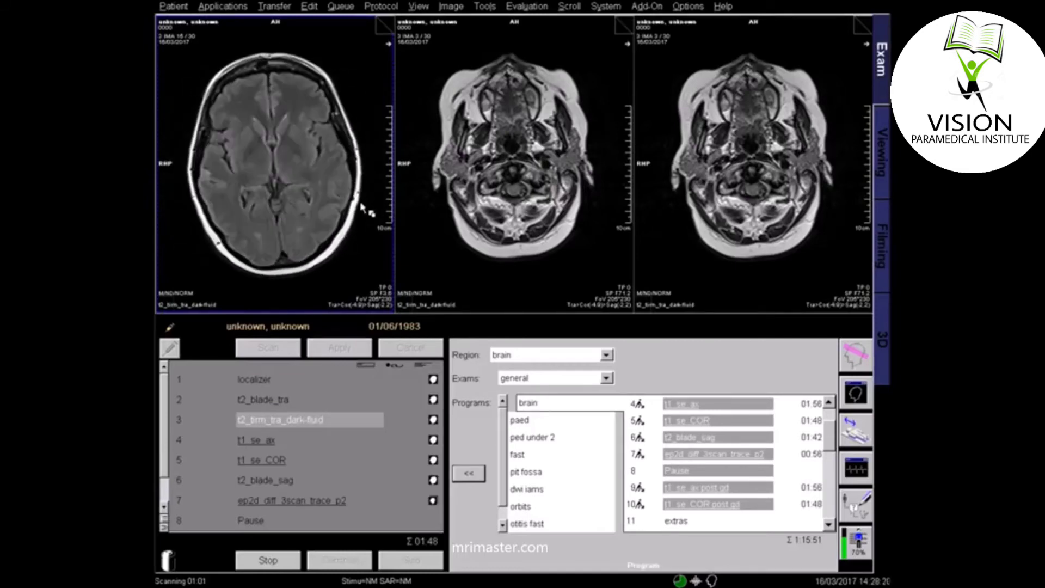
scroll(343, 207, "down", 2)
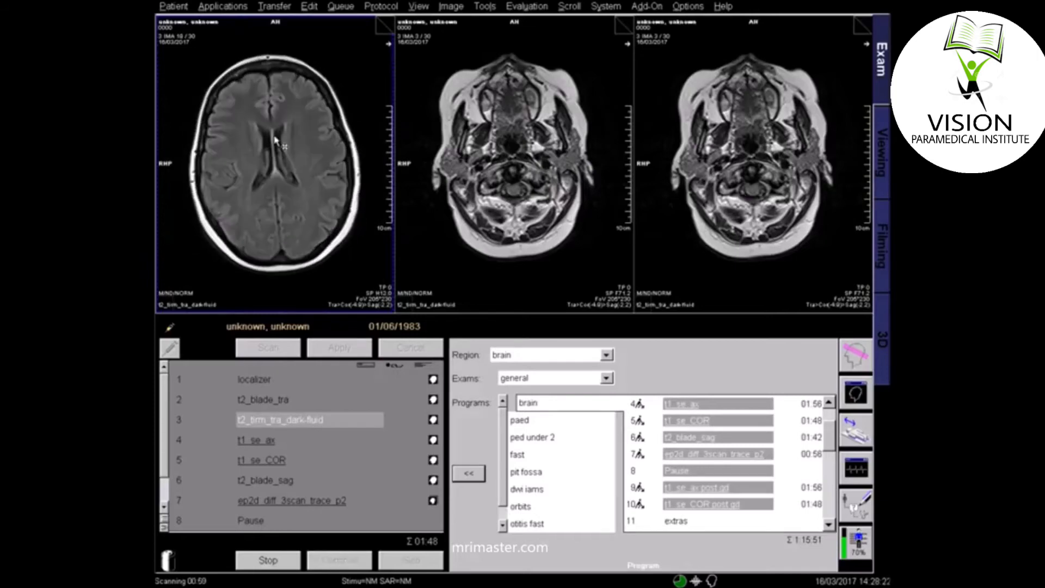
scroll(296, 181, "down", 4)
scroll(254, 164, "up", 1)
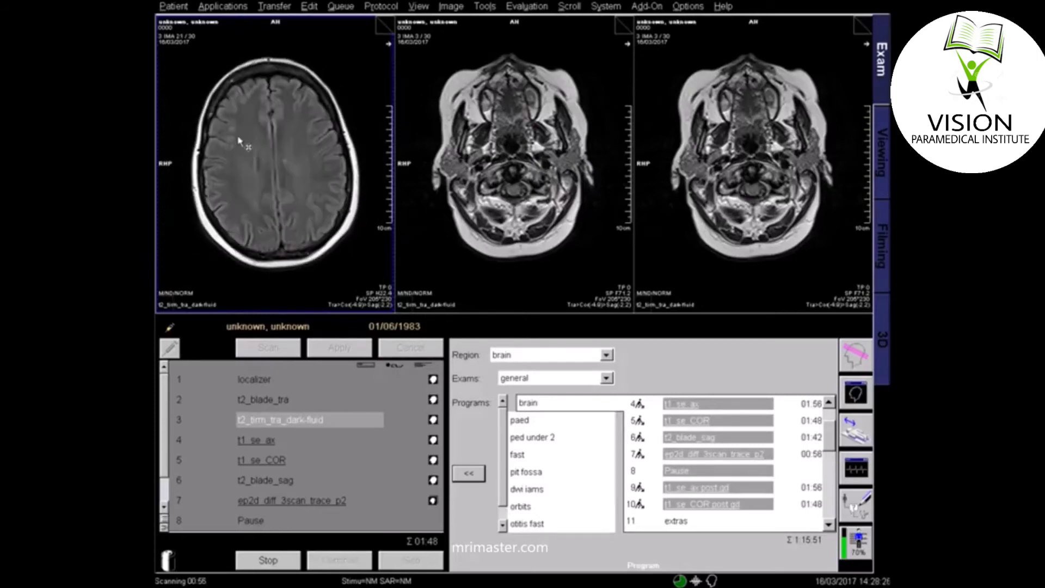
scroll(251, 157, "down", 1)
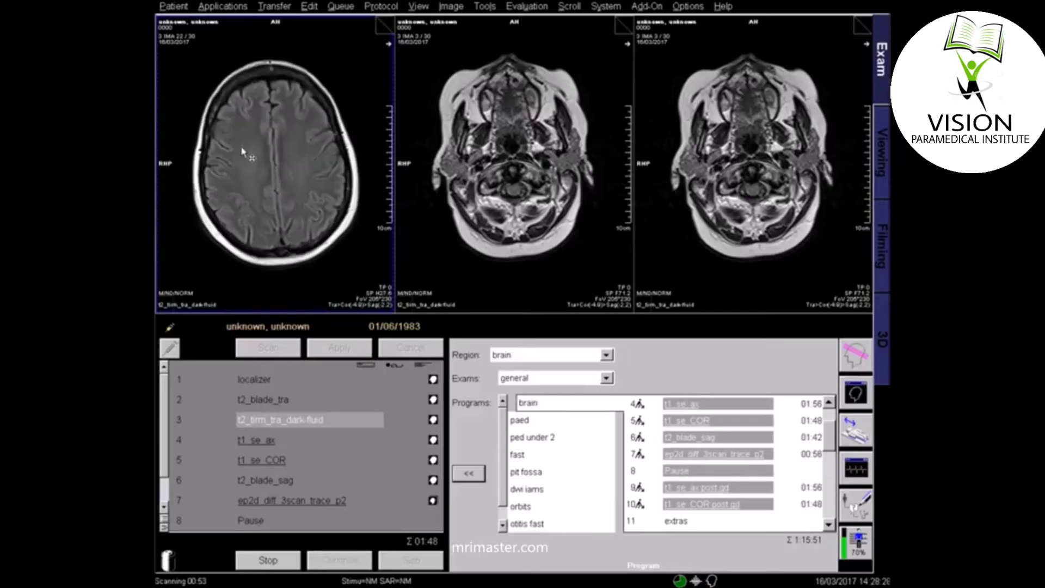
scroll(243, 150, "up", 1)
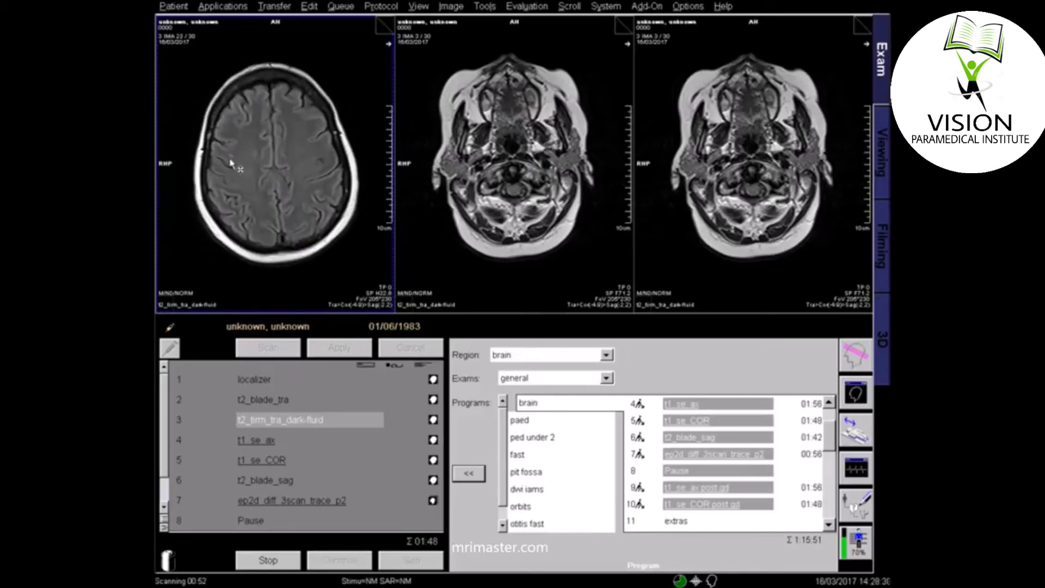
scroll(246, 161, "down", 2)
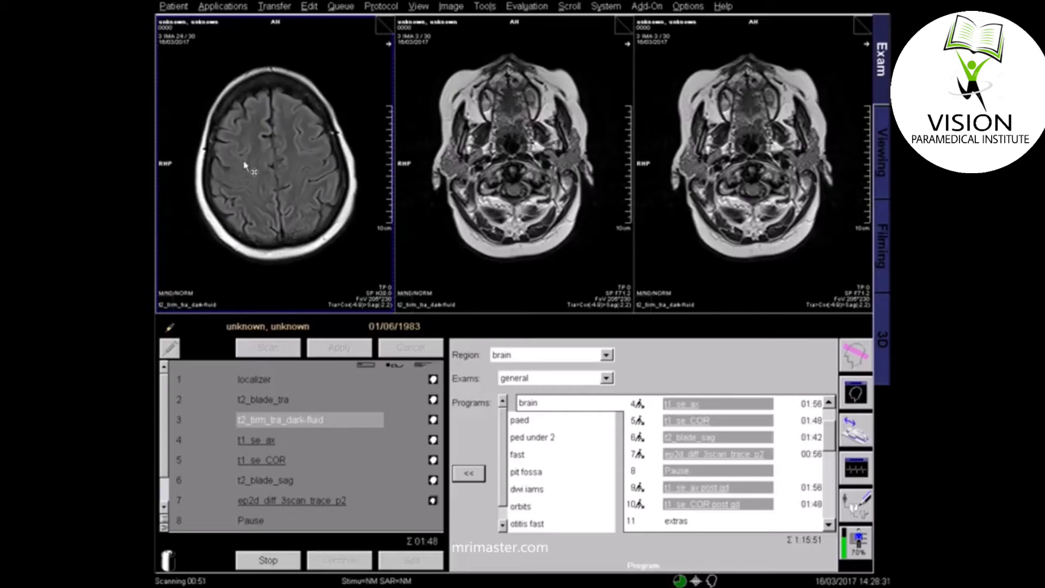
scroll(243, 164, "up", 1)
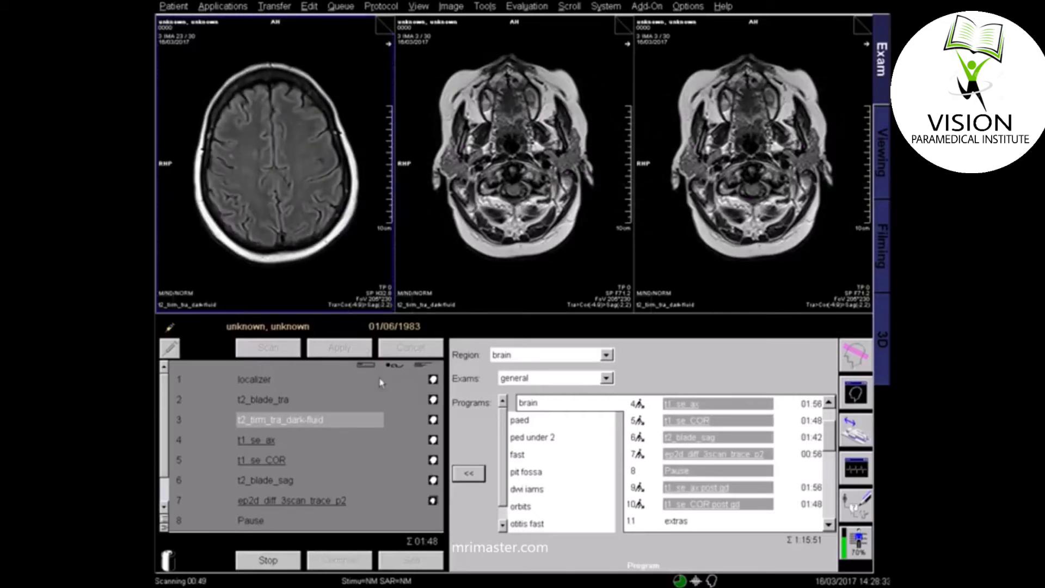
Load the t1_se_ax series into the viewer and step through its axial slices
left_click_drag(425, 444, 324, 208)
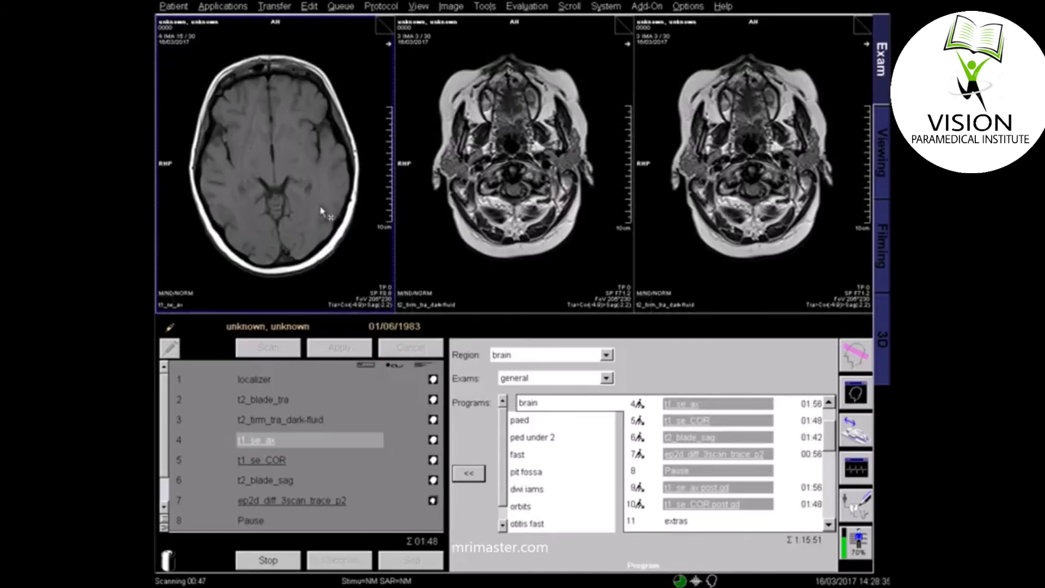
scroll(297, 192, "down", 4)
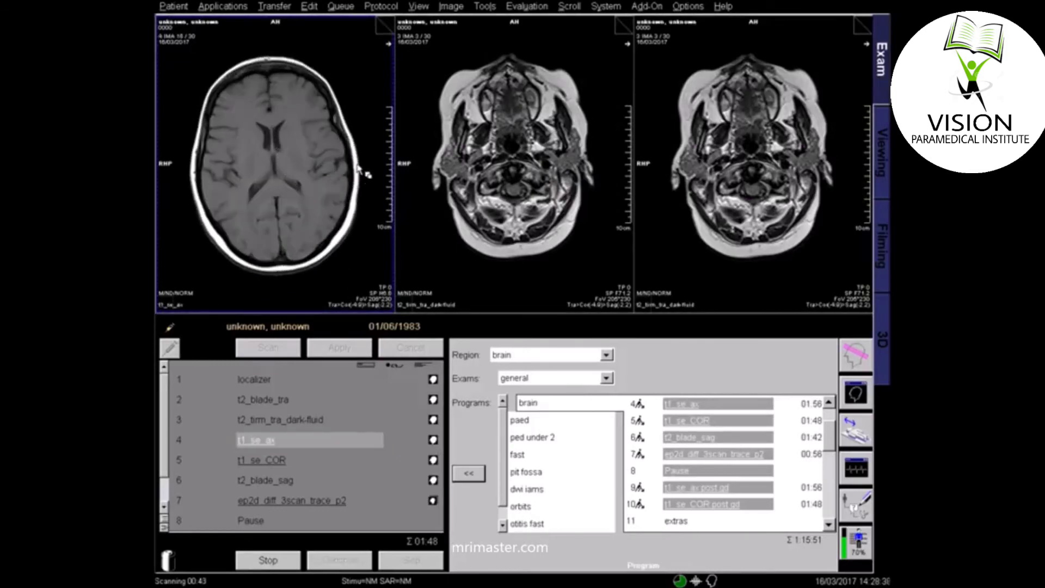
scroll(315, 185, "down", 1)
scroll(308, 178, "down", 3)
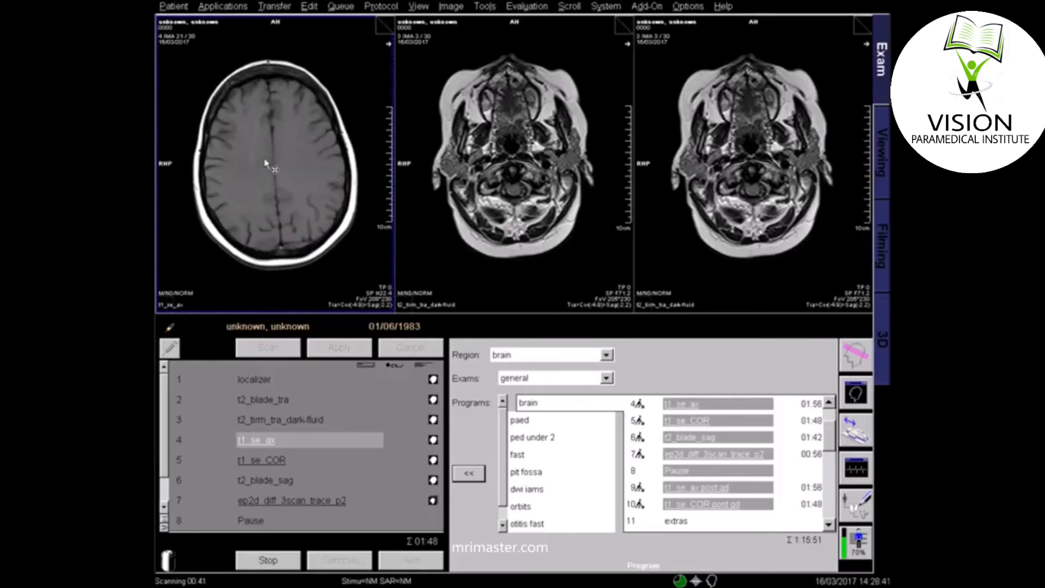
scroll(263, 161, "down", 2)
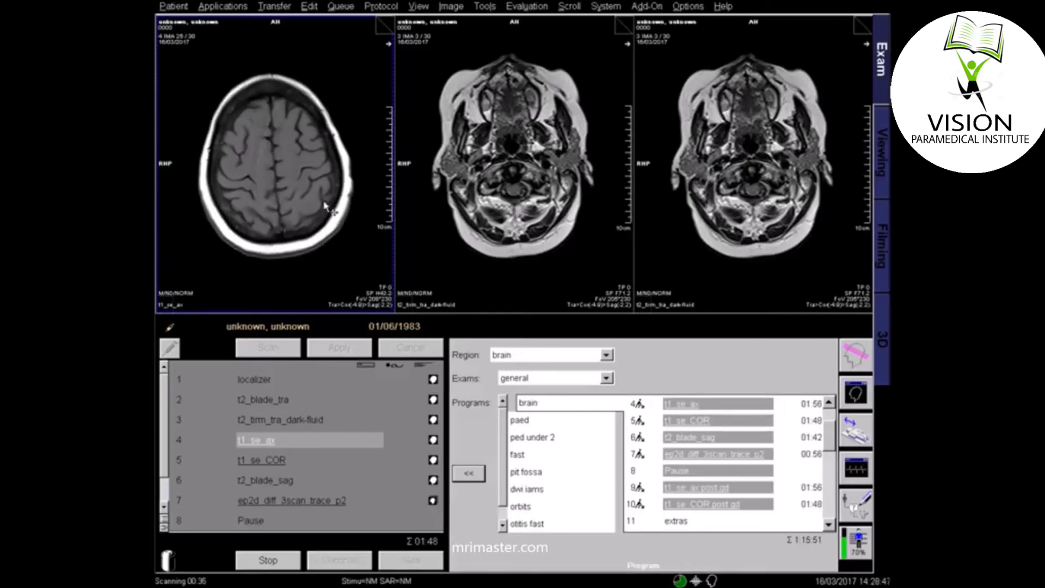
Display the t1_se_COR coronal images, then the t2_blade_sag sagittal images, paging through them
left_click_drag(430, 466, 316, 224)
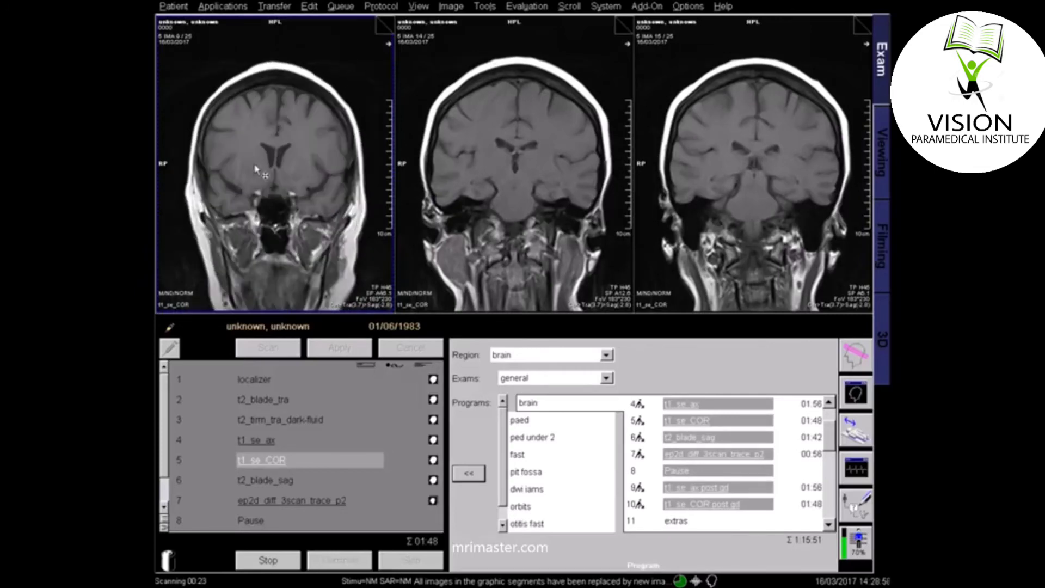
left_click_drag(433, 480, 311, 226)
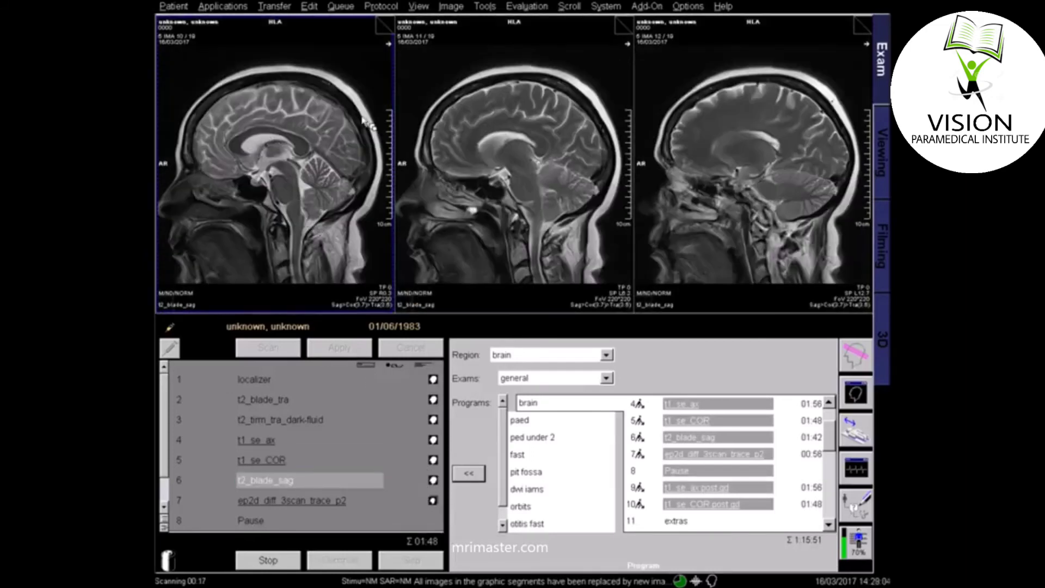
scroll(314, 179, "down", 2)
scroll(313, 180, "down", 4)
scroll(313, 181, "up", 9)
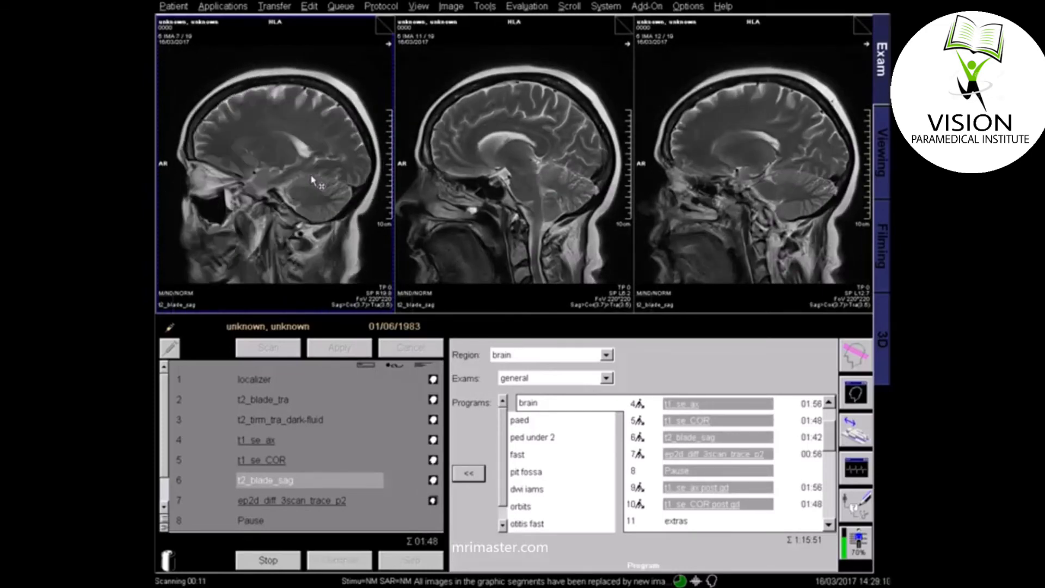
scroll(314, 181, "up", 1)
right_click(431, 504)
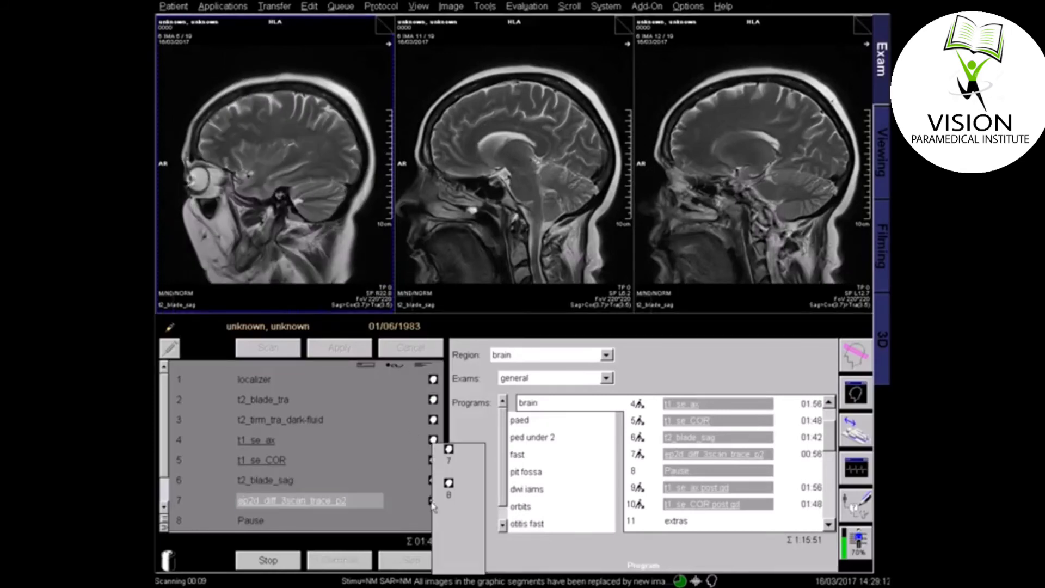
View the ep2d_diff_3scan_trace_p2 diffusion images, then load the t1_se_ax post gd axial series
left_click(449, 459)
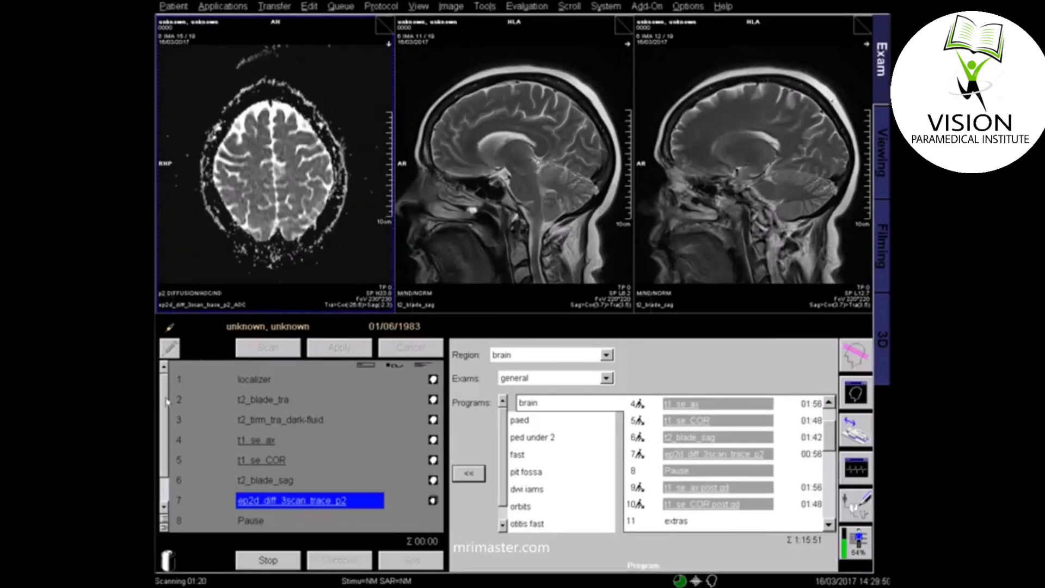
left_click_drag(167, 403, 167, 438)
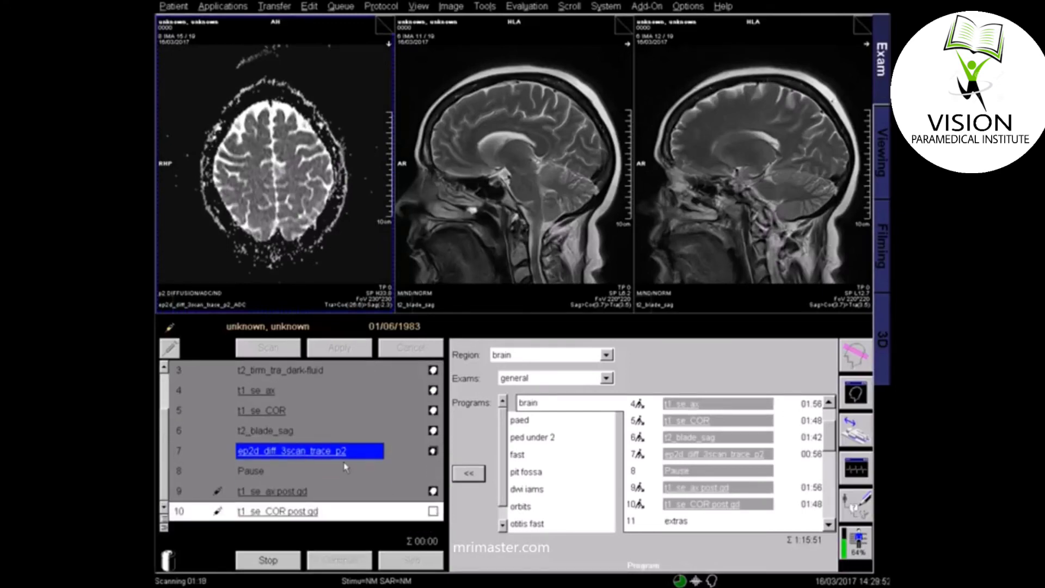
left_click(431, 495)
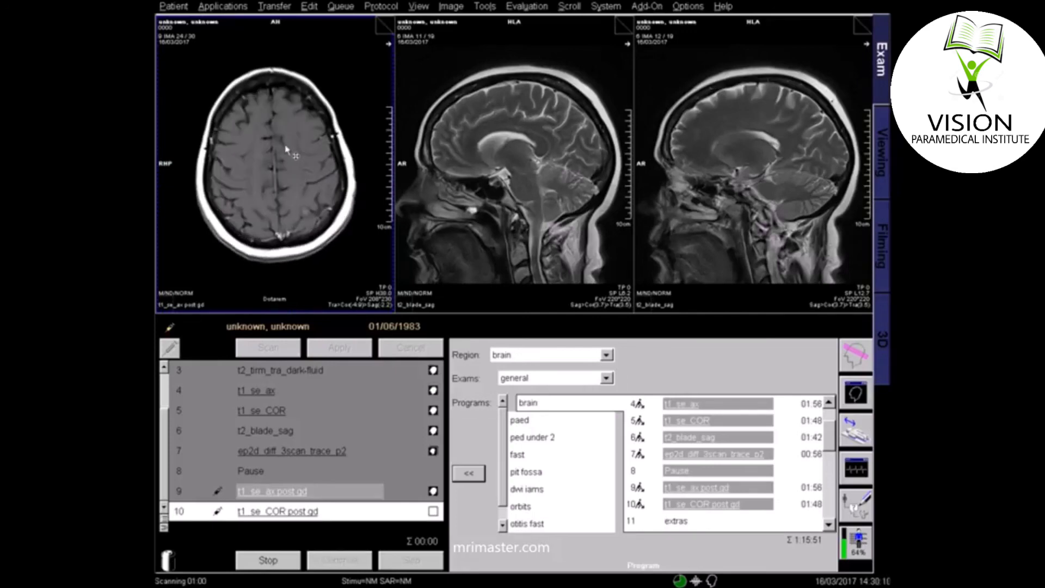
Place pre-contrast t1_se_ax slices beside the post-contrast axial images and scroll through to compare
scroll(287, 155, "up", 6)
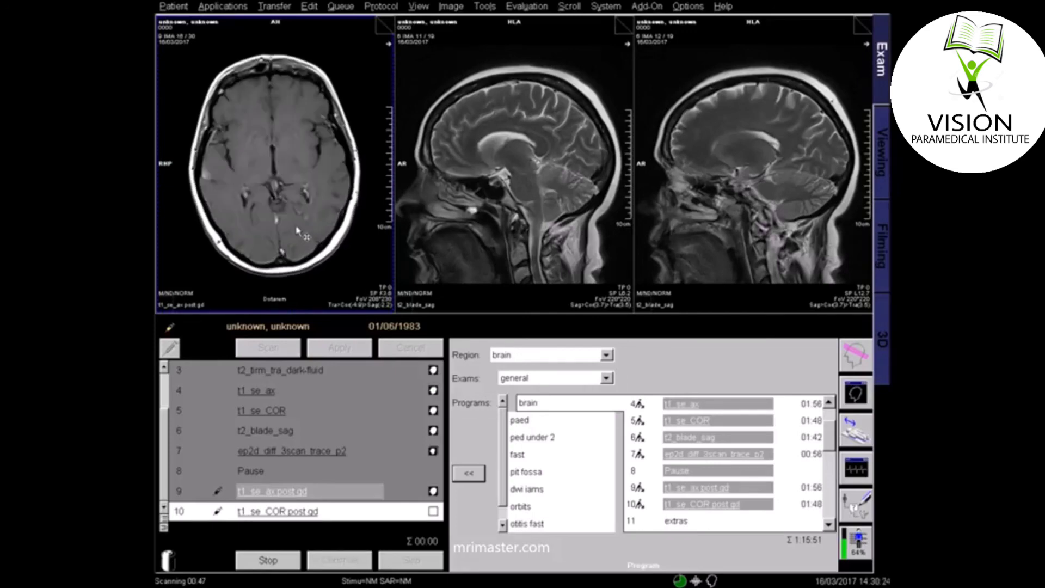
left_click_drag(433, 390, 504, 191)
scroll(477, 189, "down", 1)
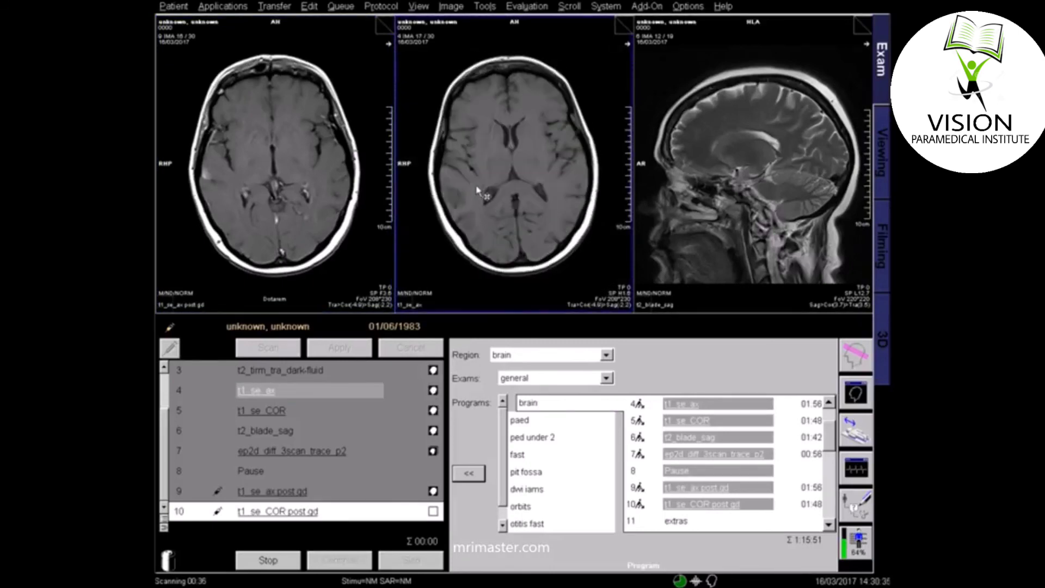
scroll(477, 190, "up", 1)
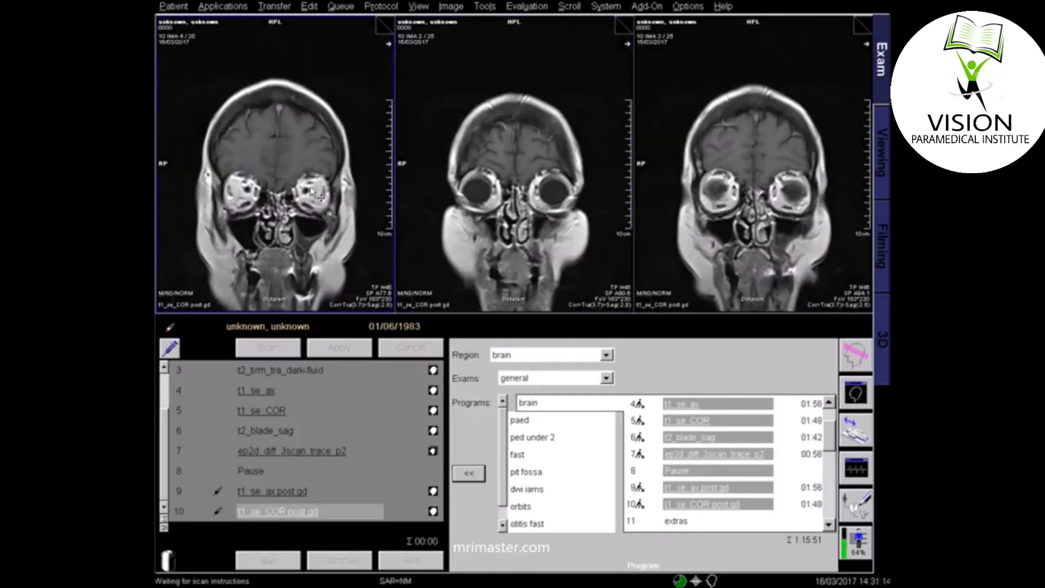
scroll(301, 161, "down", 6)
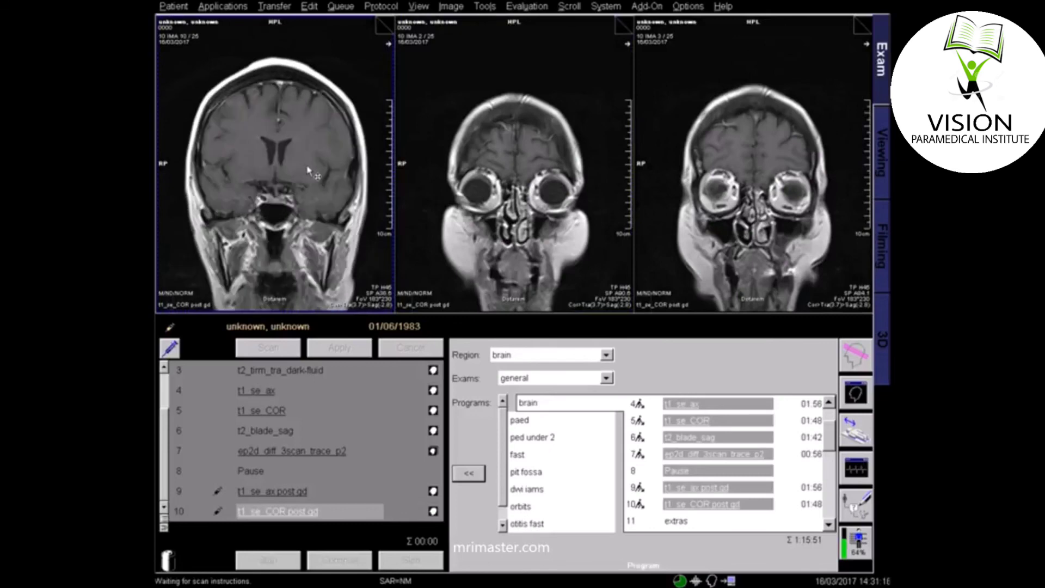